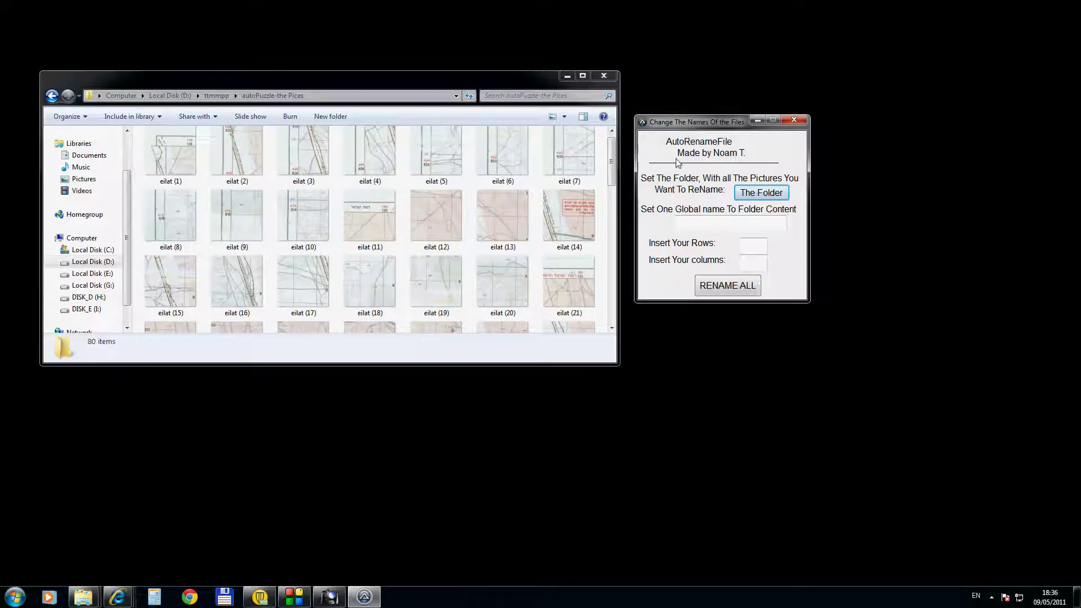
Choose the autoPuzzle-the Pices folder inside ttmmpp on Local Disk (D:) as the folder of pictures to rename.
click(765, 193)
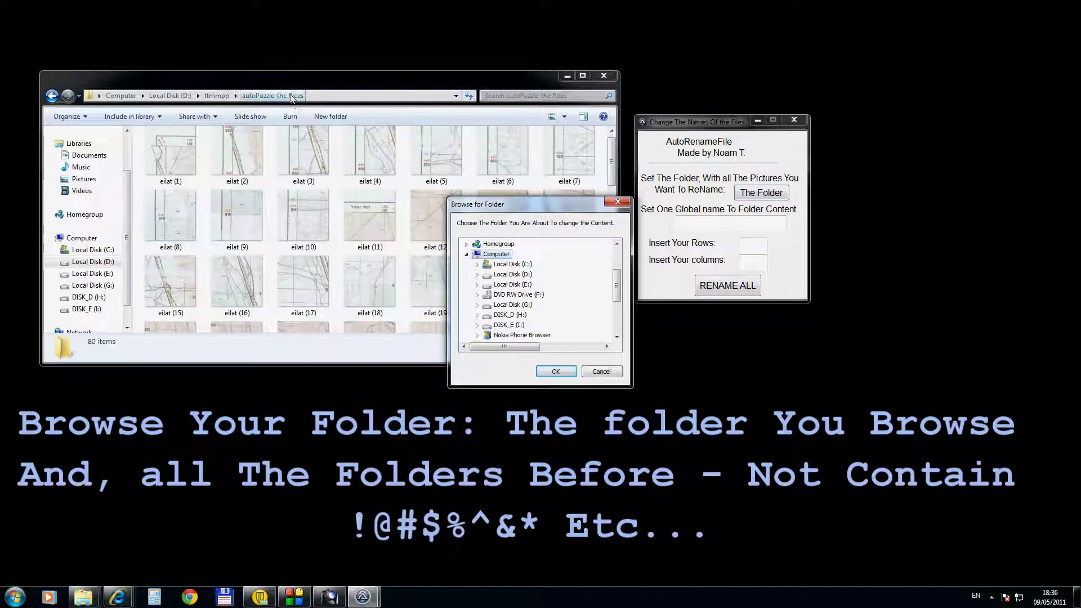
click(521, 275)
double_click(521, 276)
click(514, 316)
double_click(513, 316)
click(529, 286)
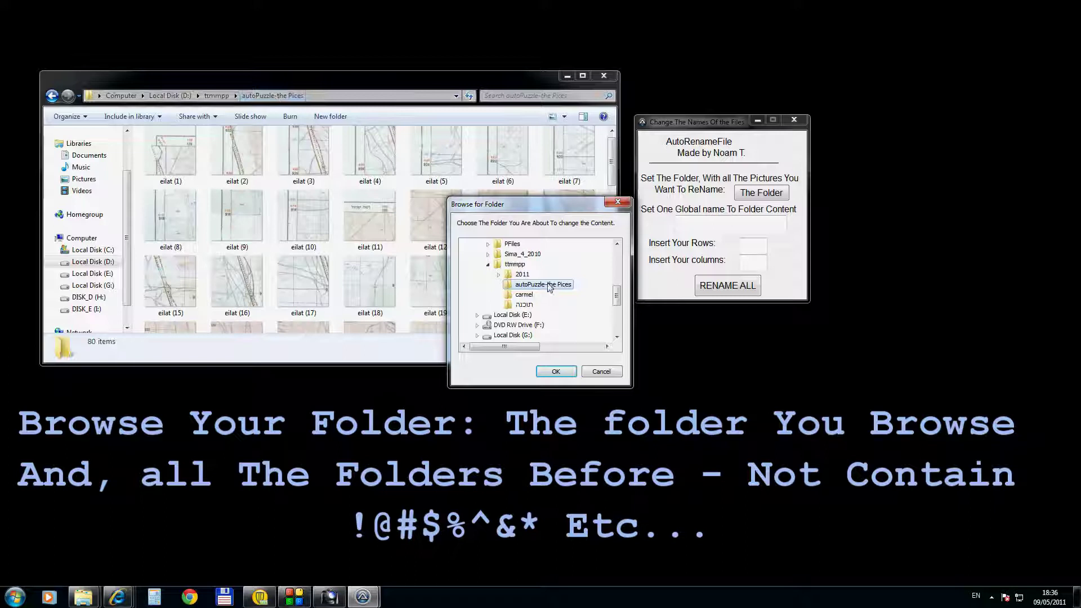
click(555, 372)
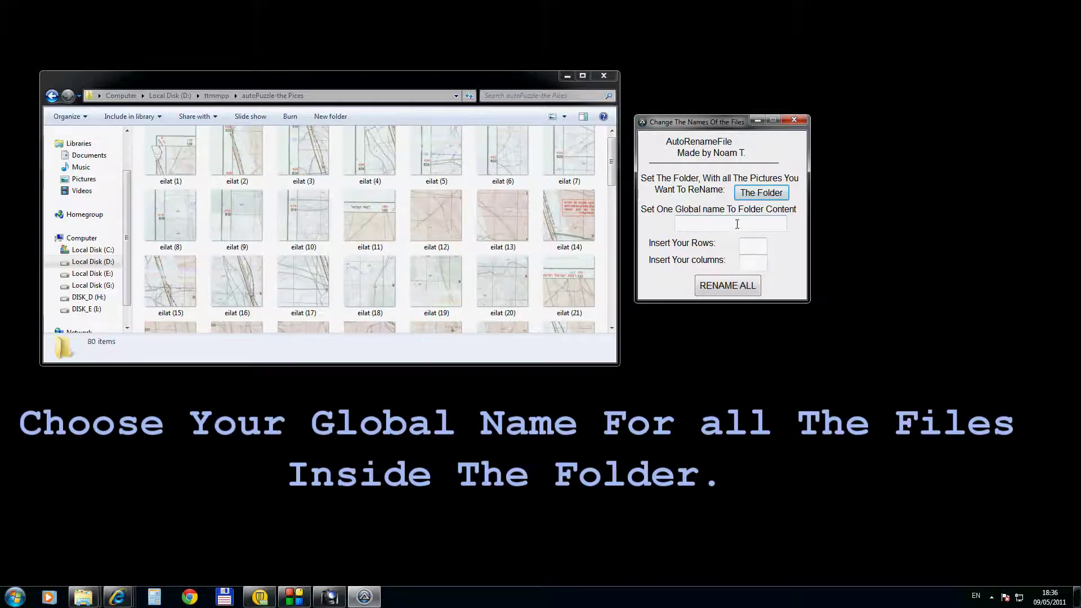
click(163, 159)
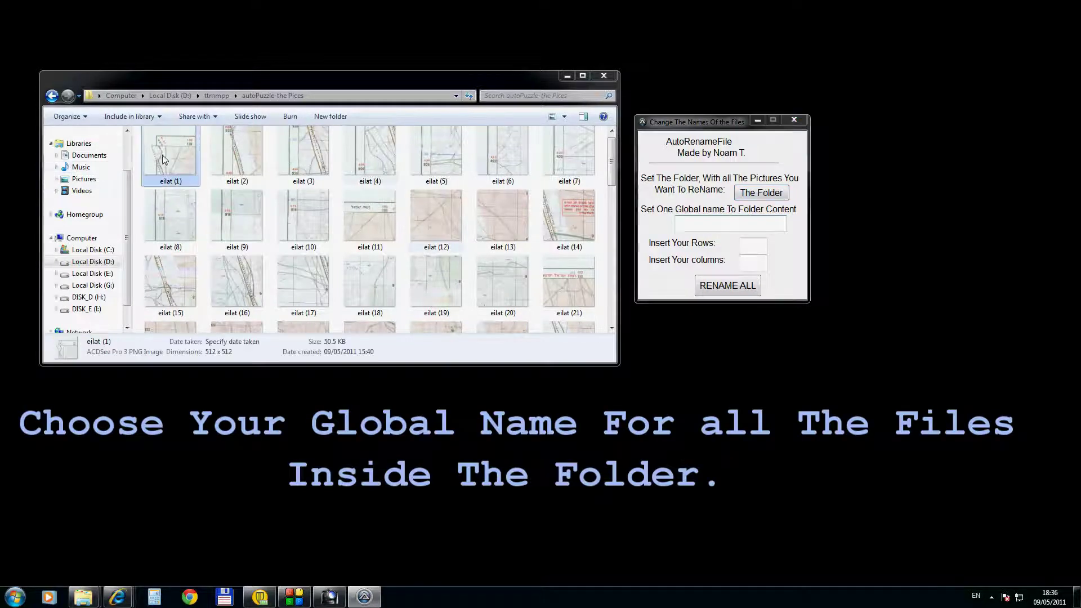
click(171, 190)
drag(158, 191, 176, 190)
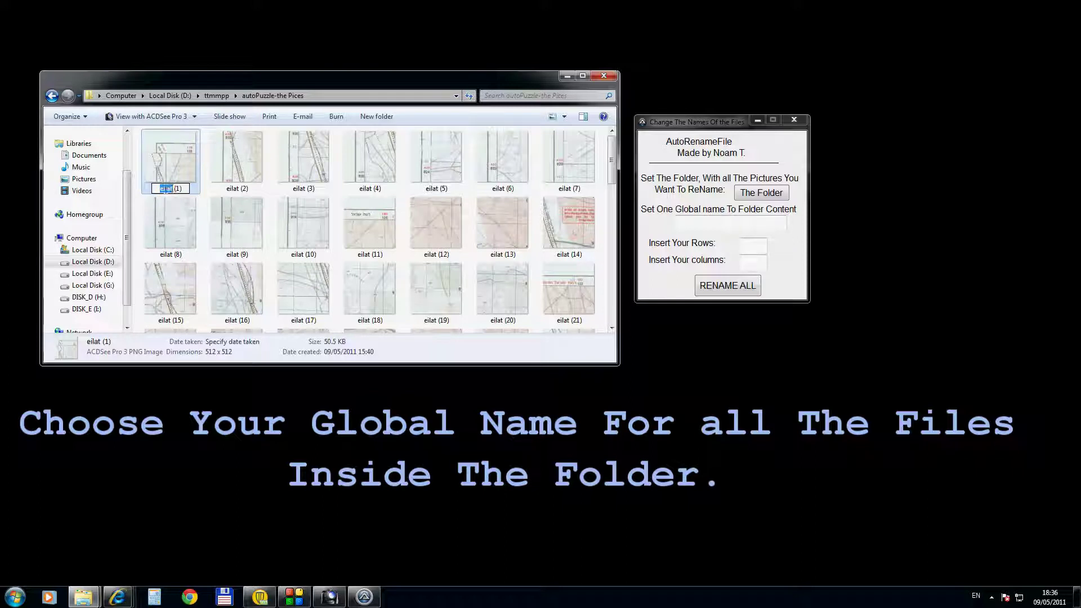
right_click(166, 190)
click(197, 224)
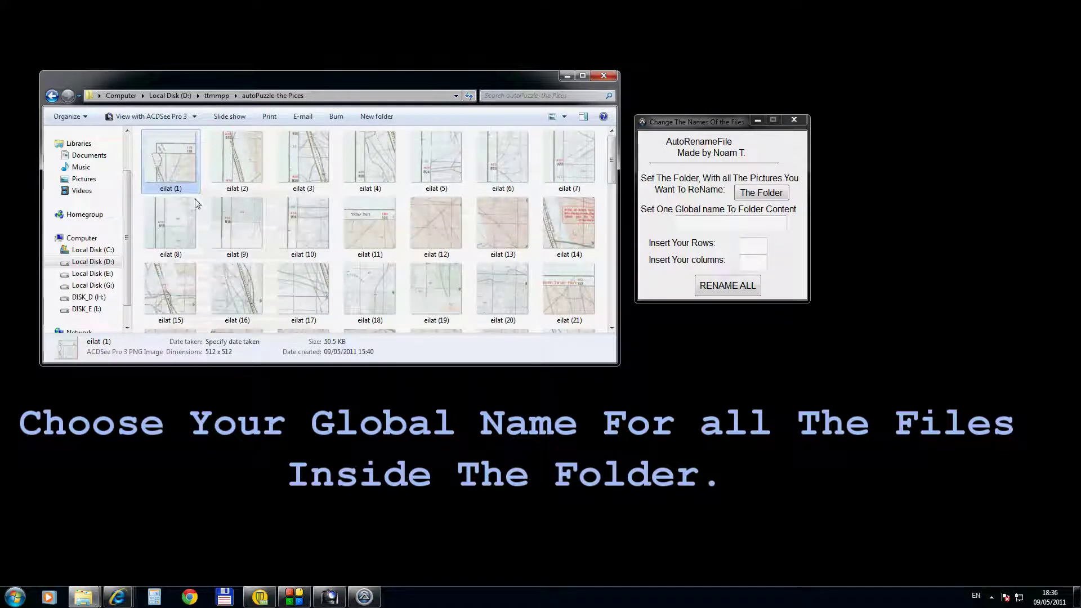
Set the global name for the folder content to the author's first name in lowercase, with 8 rows and 10 columns.
click(721, 223)
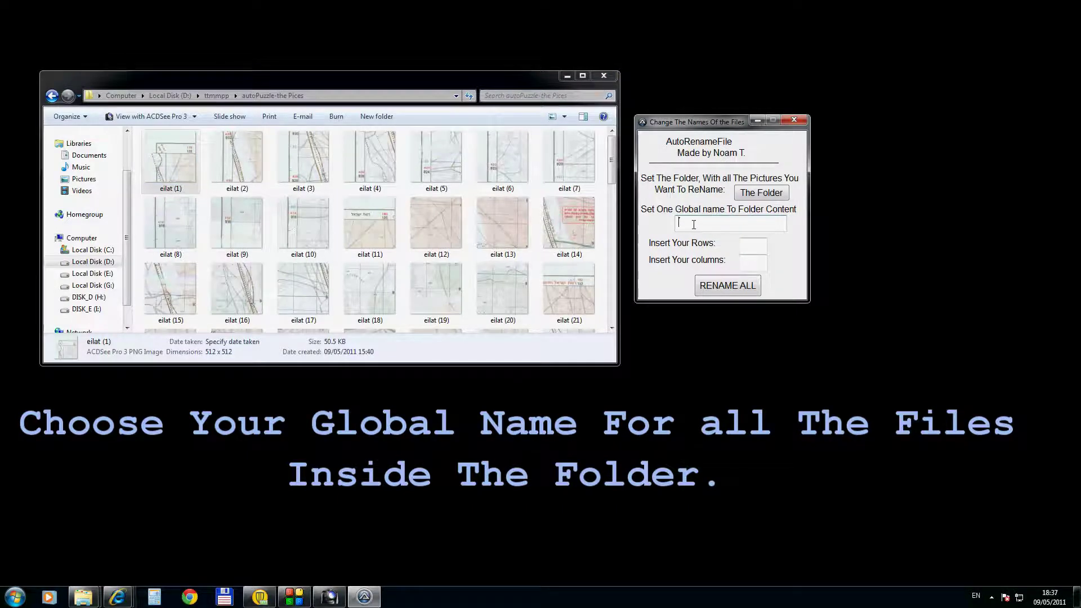
text(noam)
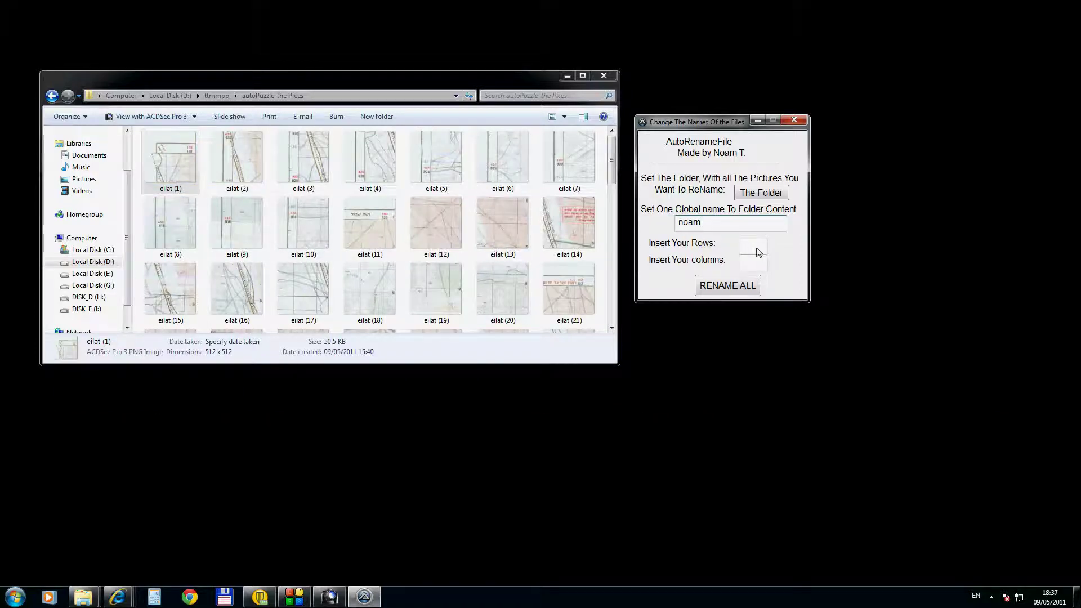
scroll(310, 315, down, 10)
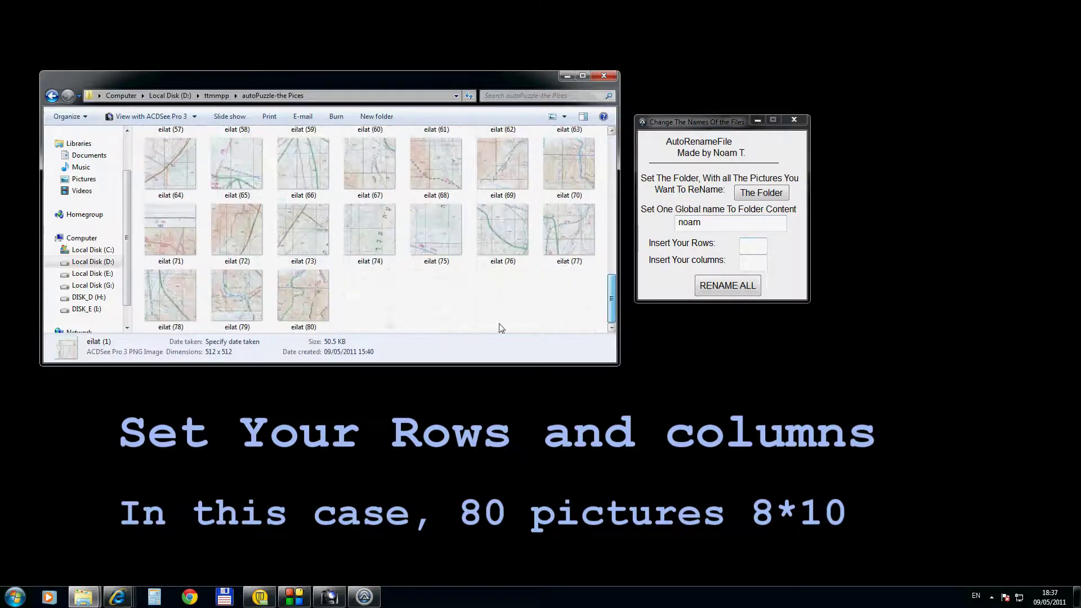
click(310, 331)
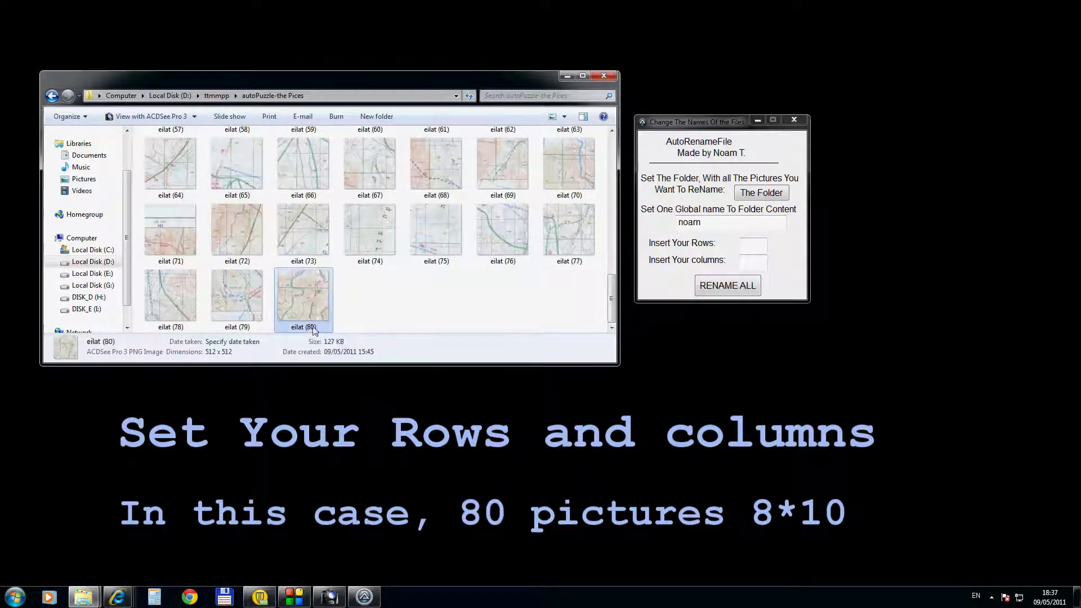
click(757, 248)
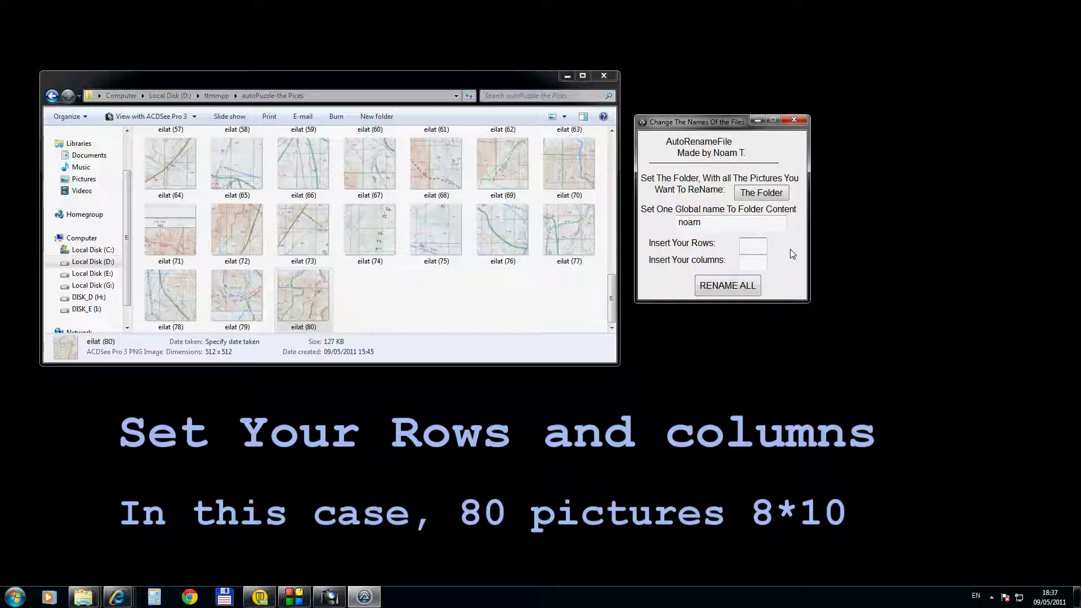
text(8)
text(10)
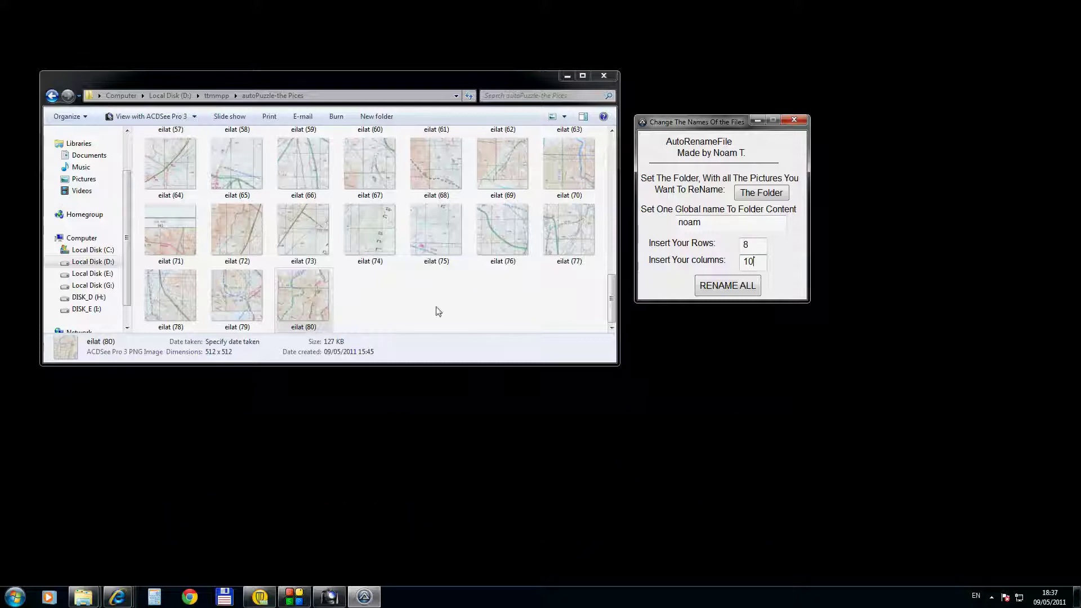
Start the automatic renaming of all files and accept the request to continue the process.
click(317, 328)
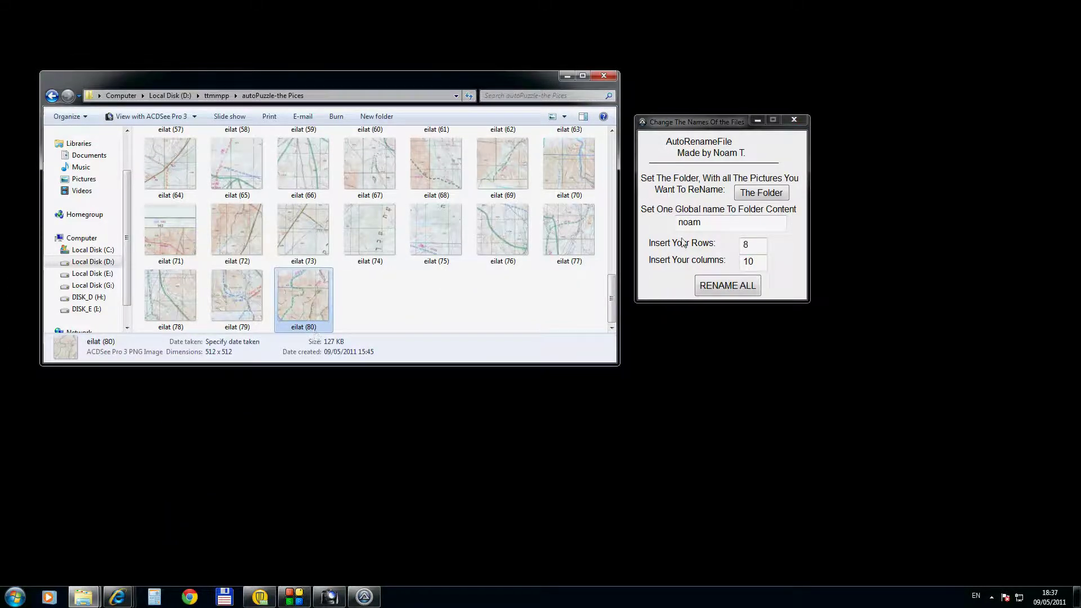
click(713, 287)
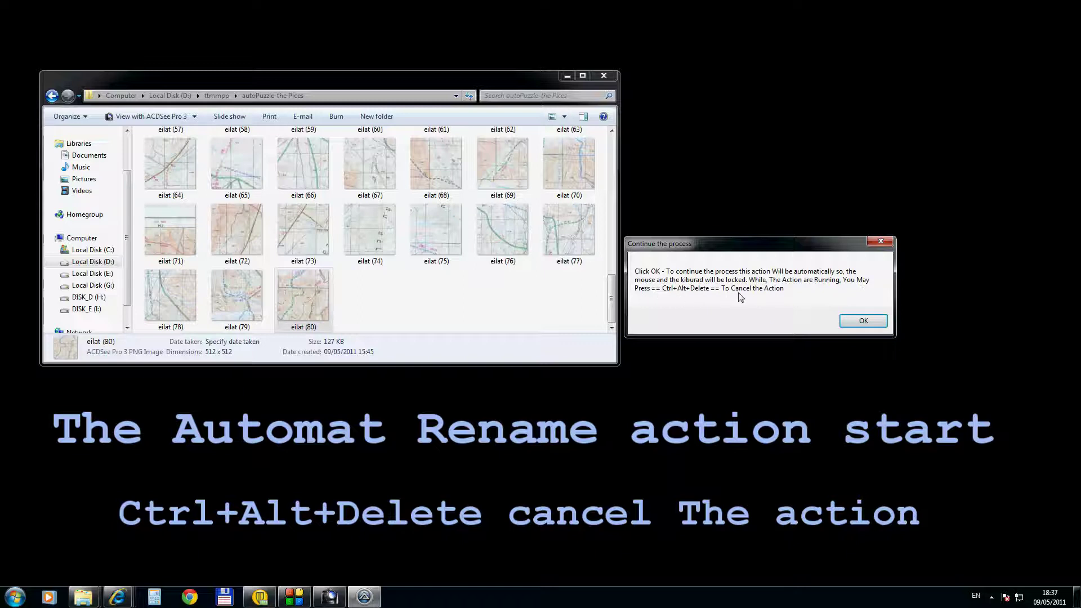
click(846, 317)
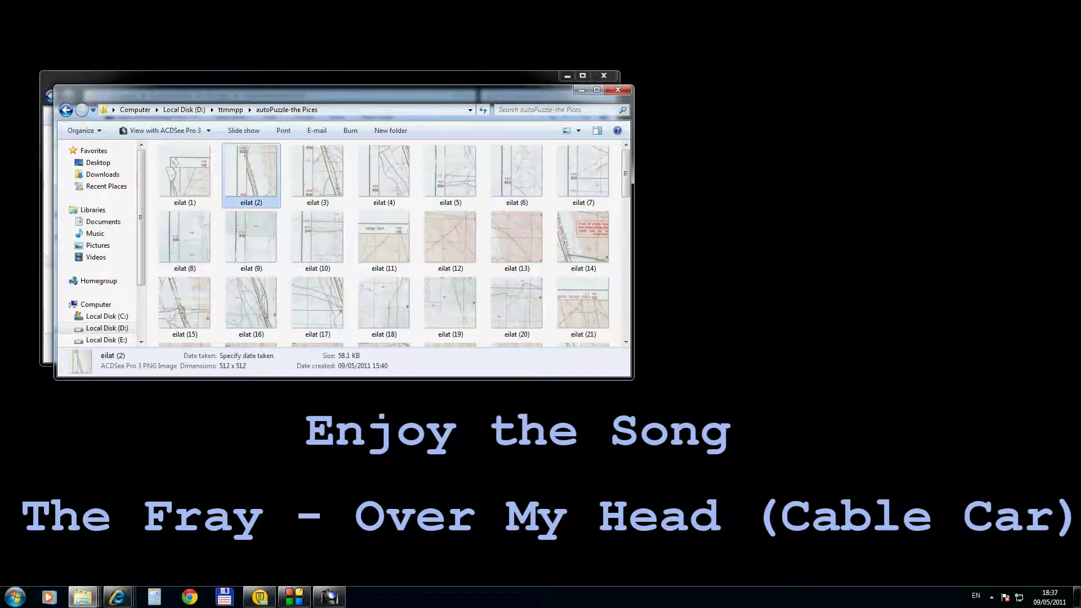
Rename all the pictures in the folder together, using the chosen global name as their shared base name.
key(ctrl+a)
key(F2)
text(noam)
key(Return)
Rename pictures (1) to (10) one by one with the global name followed by the row-one suffixes _1_0 through _1_9.
key(F2)
text(noam)
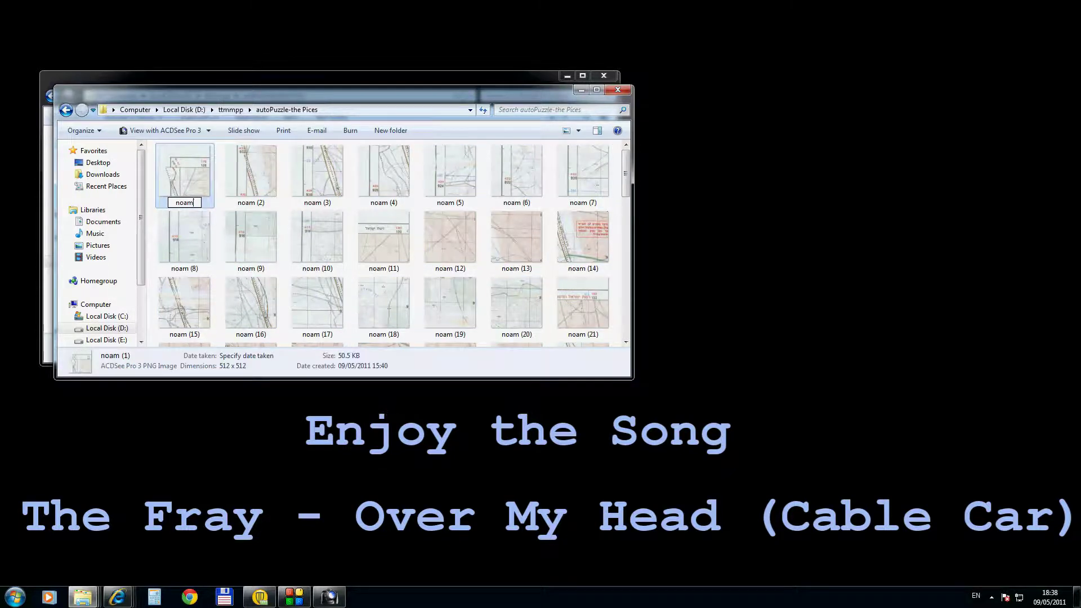
key(Return)
key(F2)
text(noam)
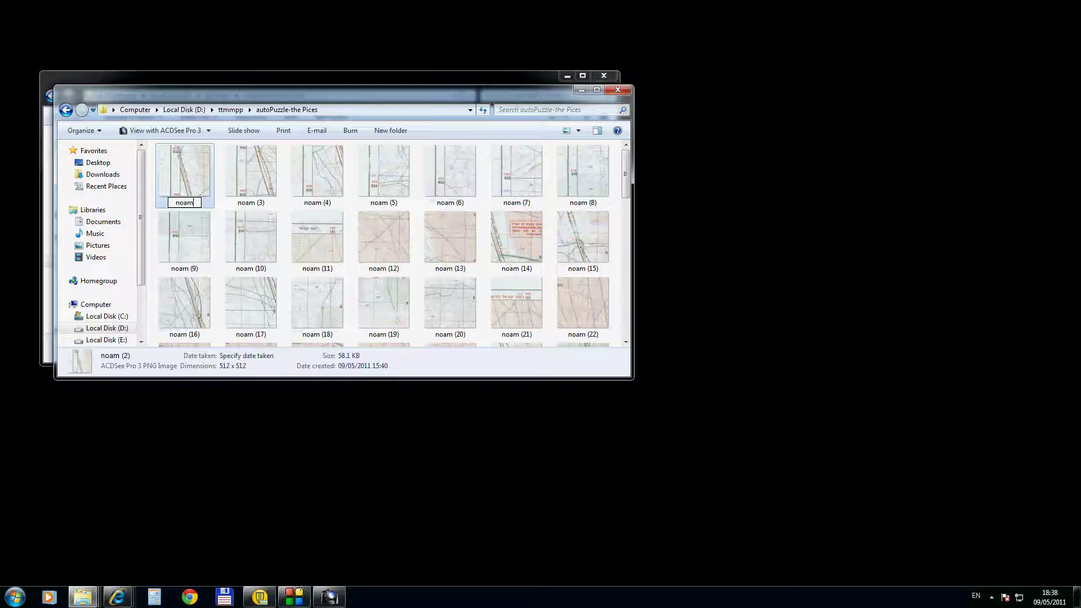
key(Return)
key(F2)
text(noam)
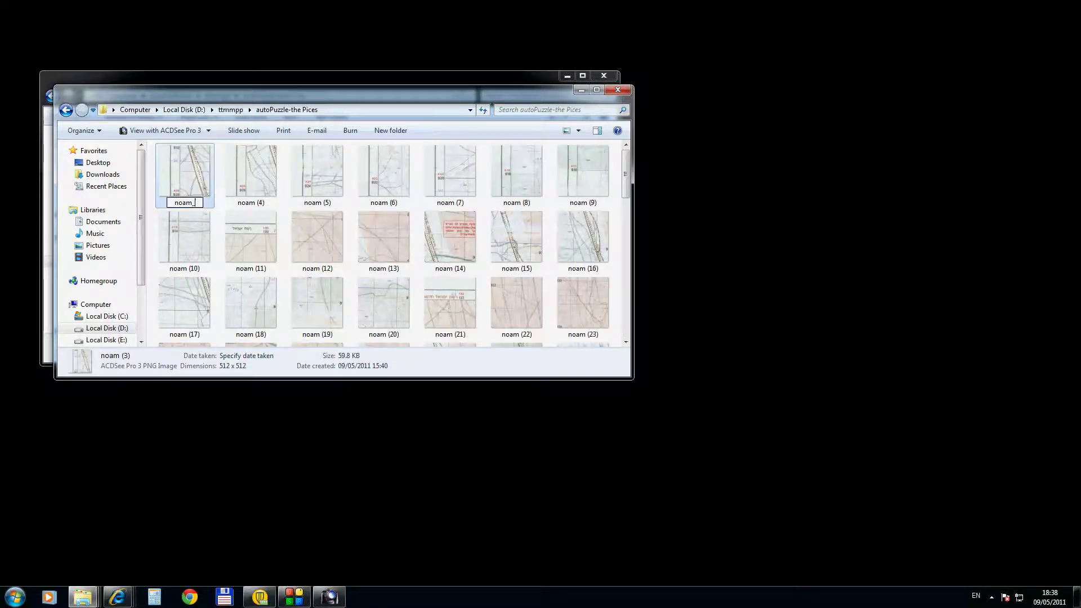
key(Return)
key(F2)
text(noam)
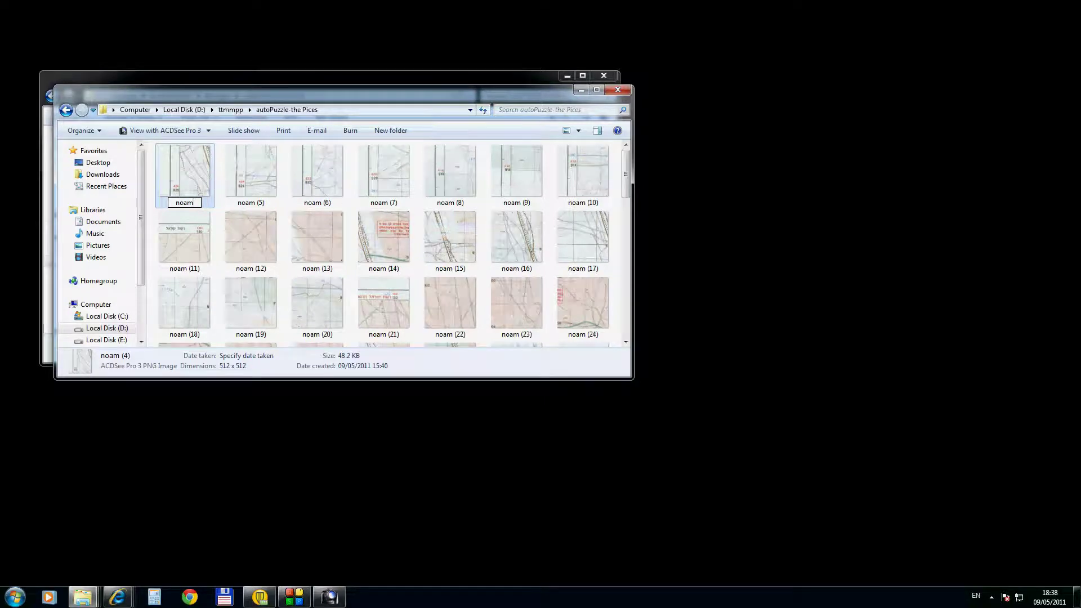
key(Return)
key(F2)
text(noam)
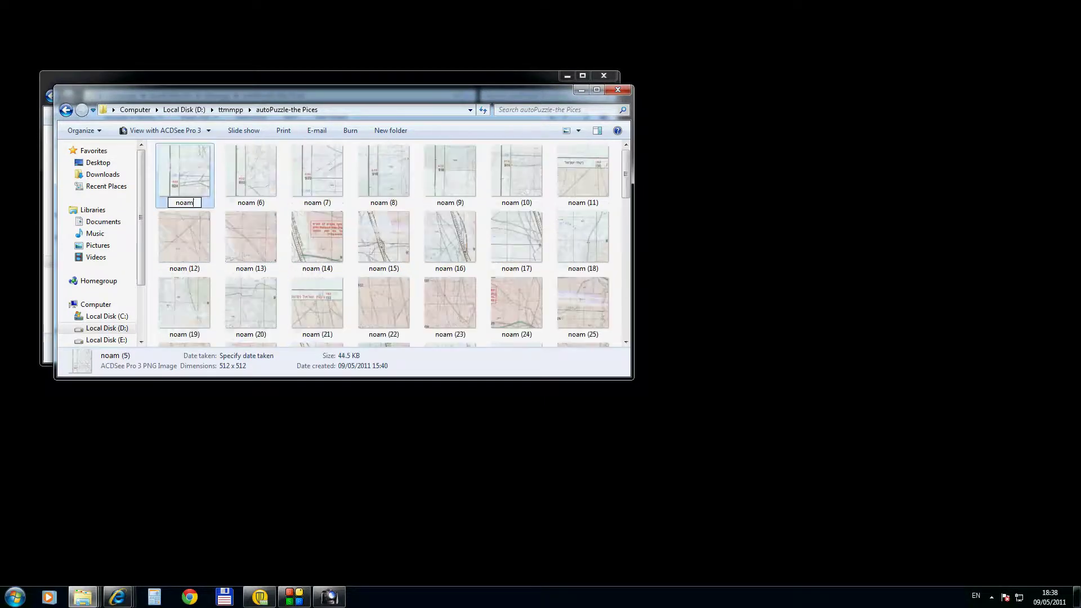
key(Return)
key(F2)
text(noam)
key(Return)
key(F2)
text(noam)
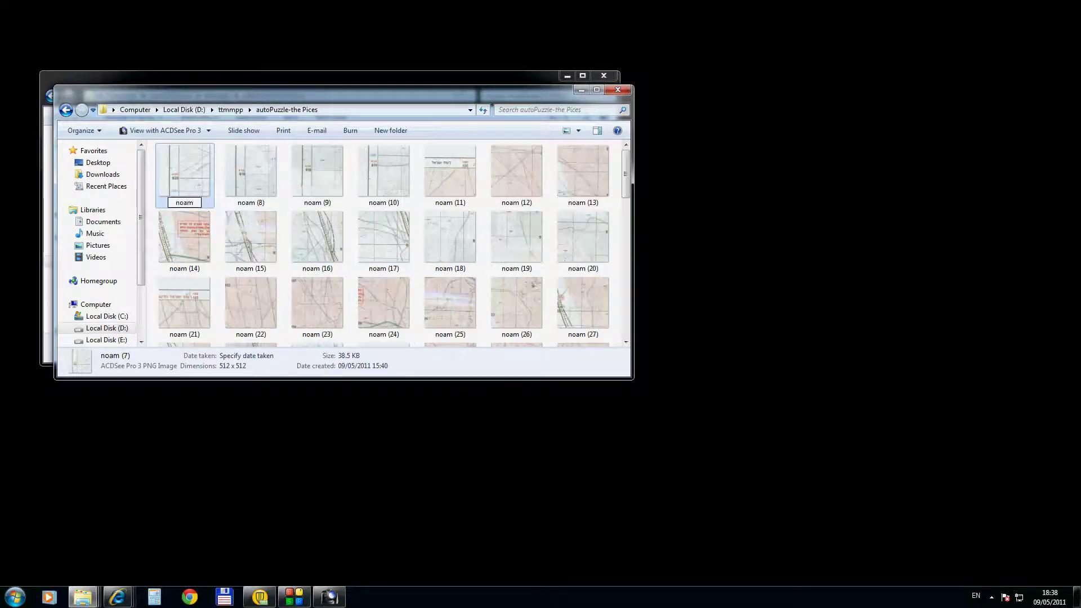
key(Return)
key(F2)
text(noam)
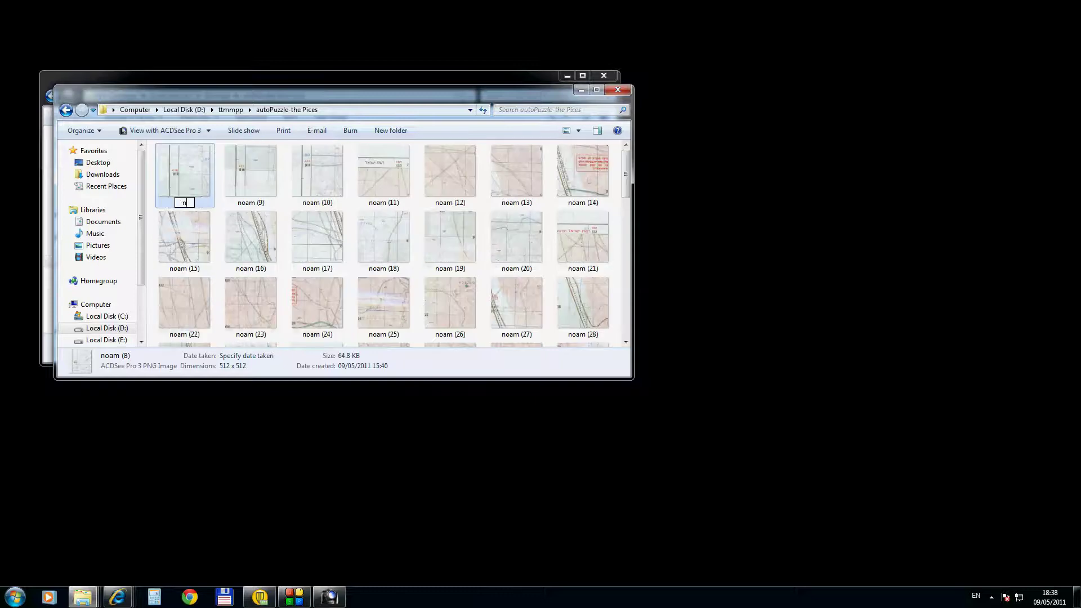
key(Return)
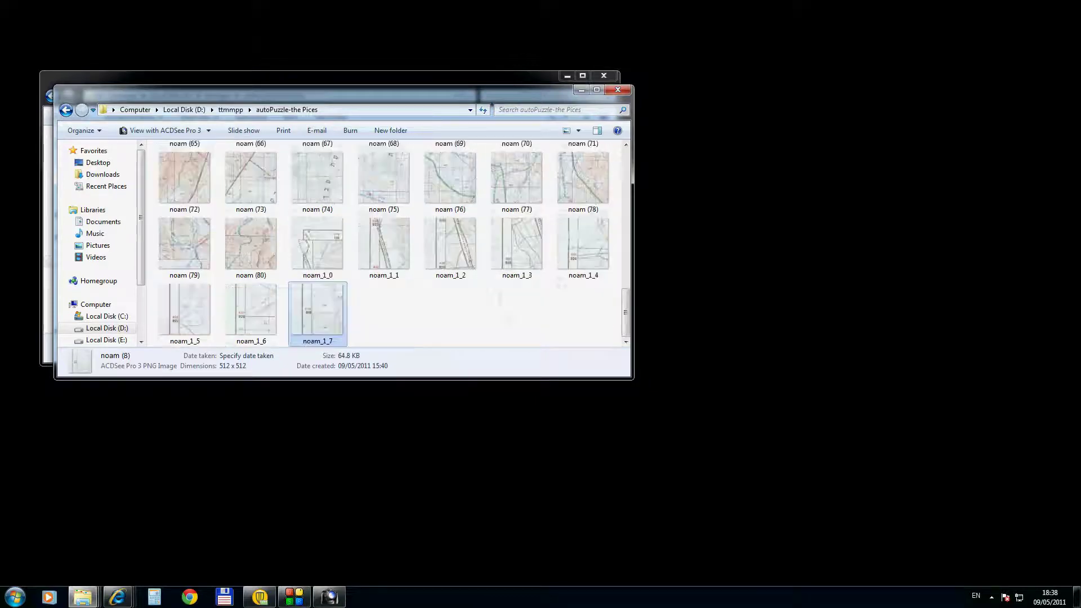
key(F2)
text(noam_)
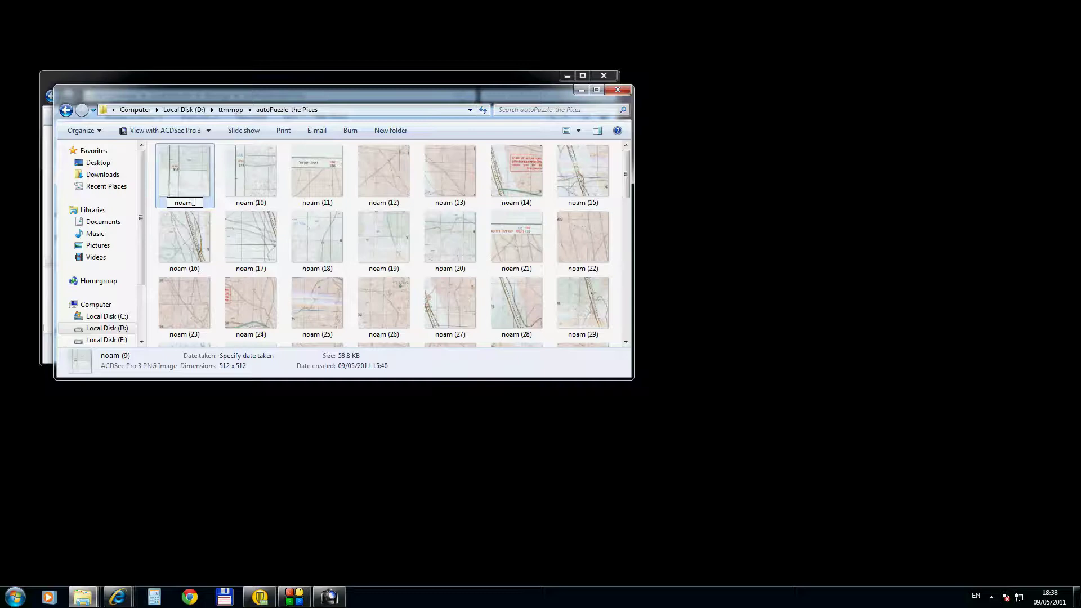
key(Return)
key(F2)
text(noam)
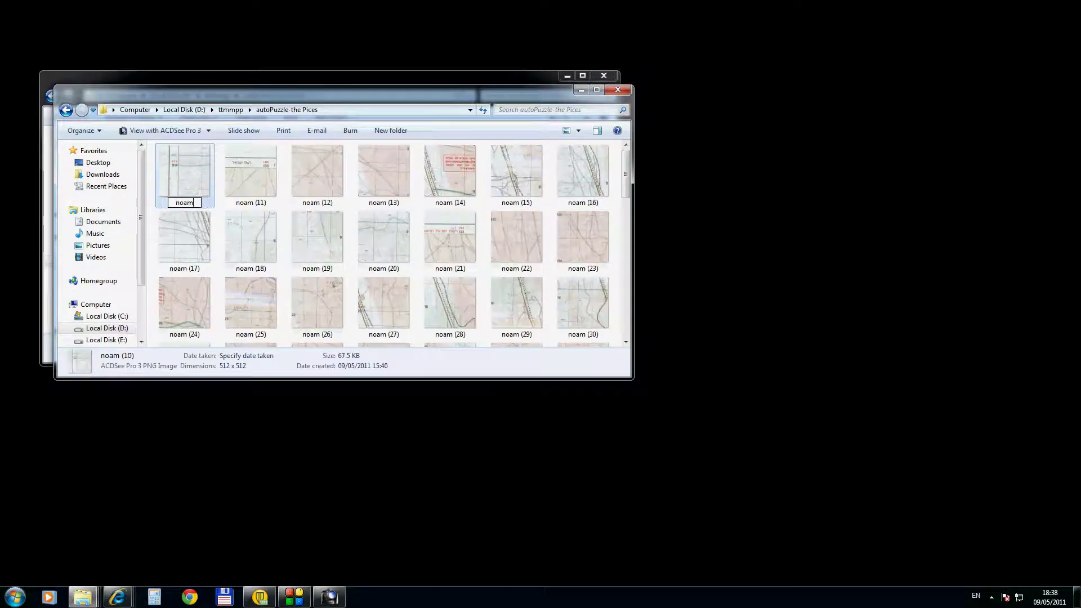
key(Return)
Rename pictures (11) to (20) one by one with the global name followed by the row-two suffixes _2_0 through _2_9.
key(F2)
text(noam_)
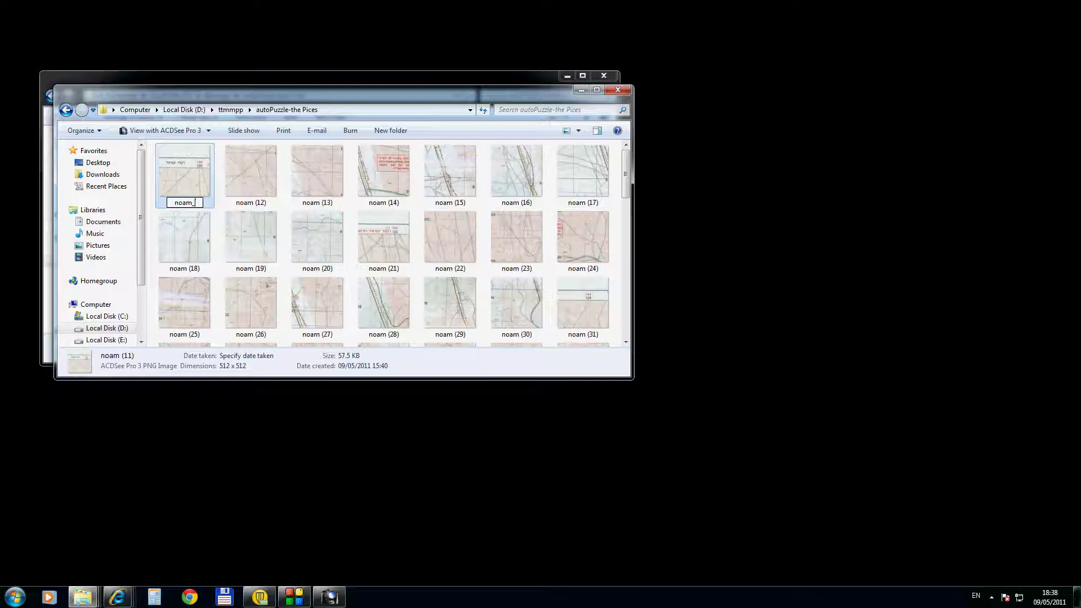
key(Return)
key(F2)
text(noam)
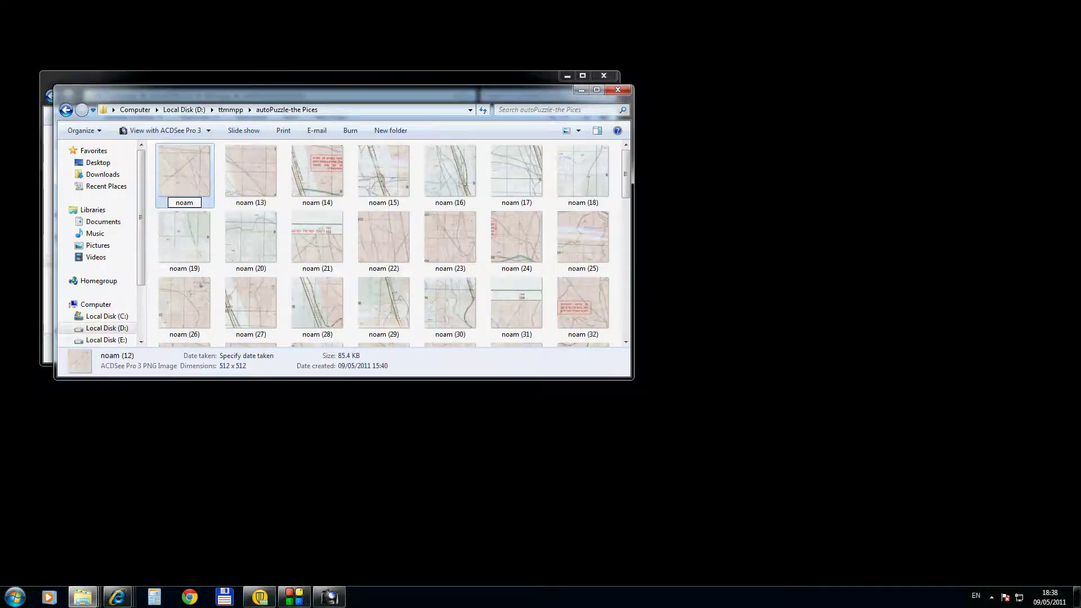
key(Return)
key(F2)
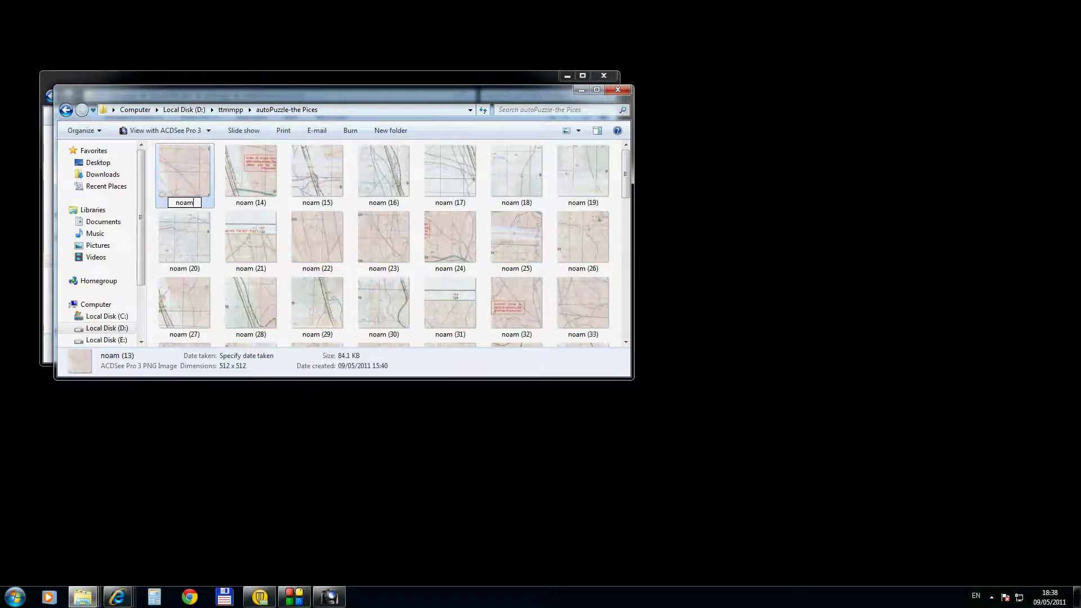
key(Return)
key(F2)
text(noam)
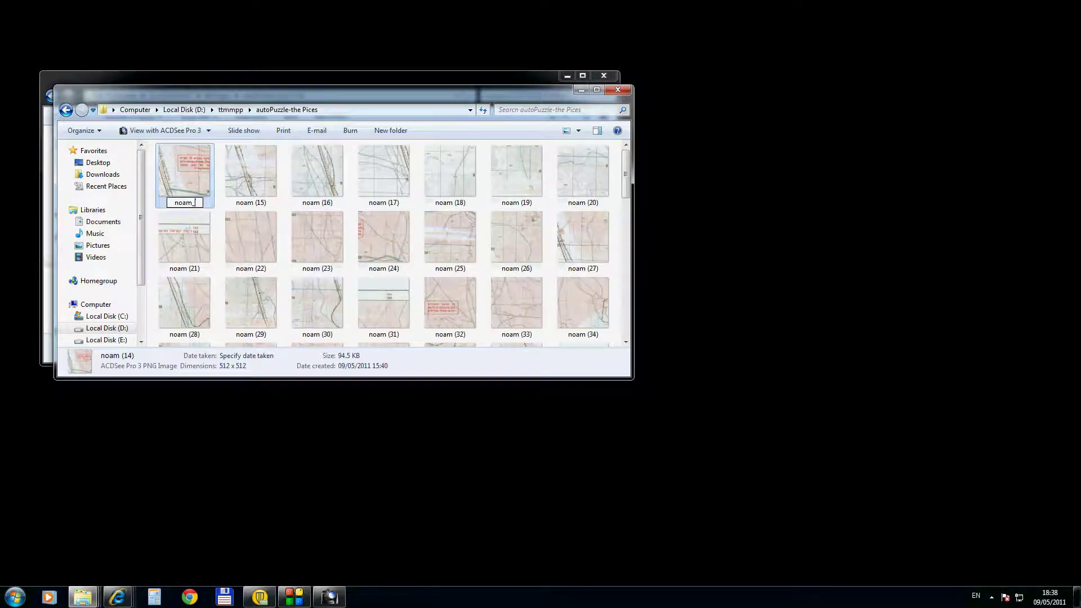
key(Return)
key(F2)
text(noam)
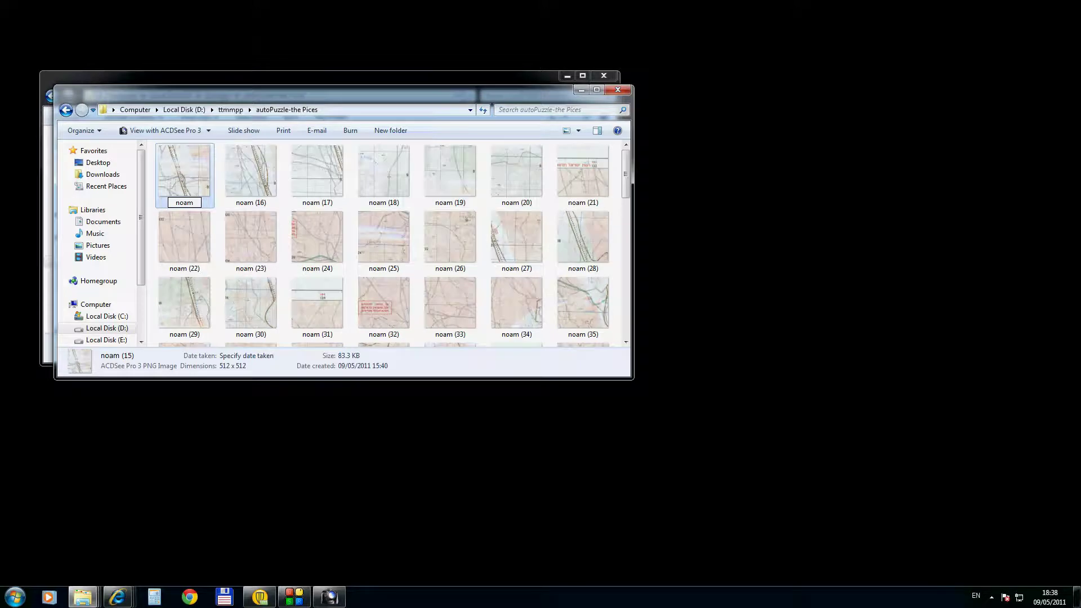
key(Return)
key(F2)
text(noam)
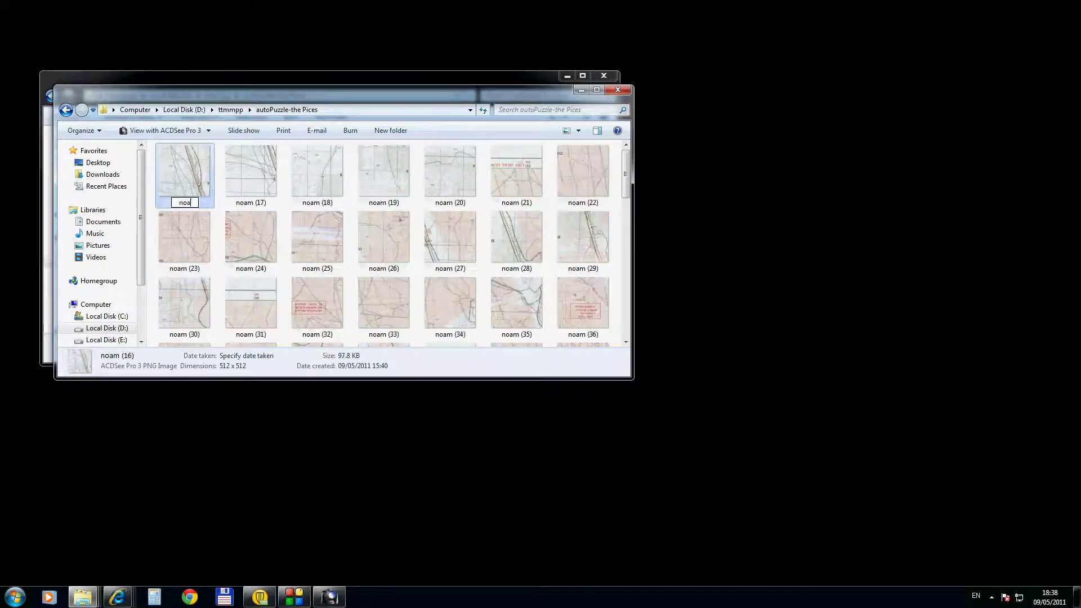
key(Return)
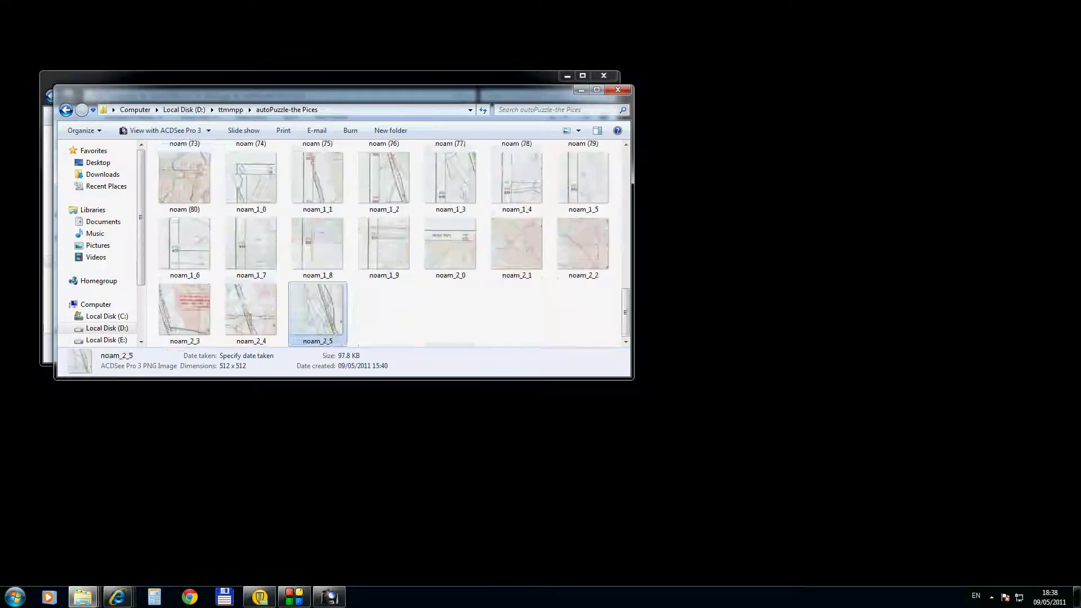
key(F2)
text(noam_)
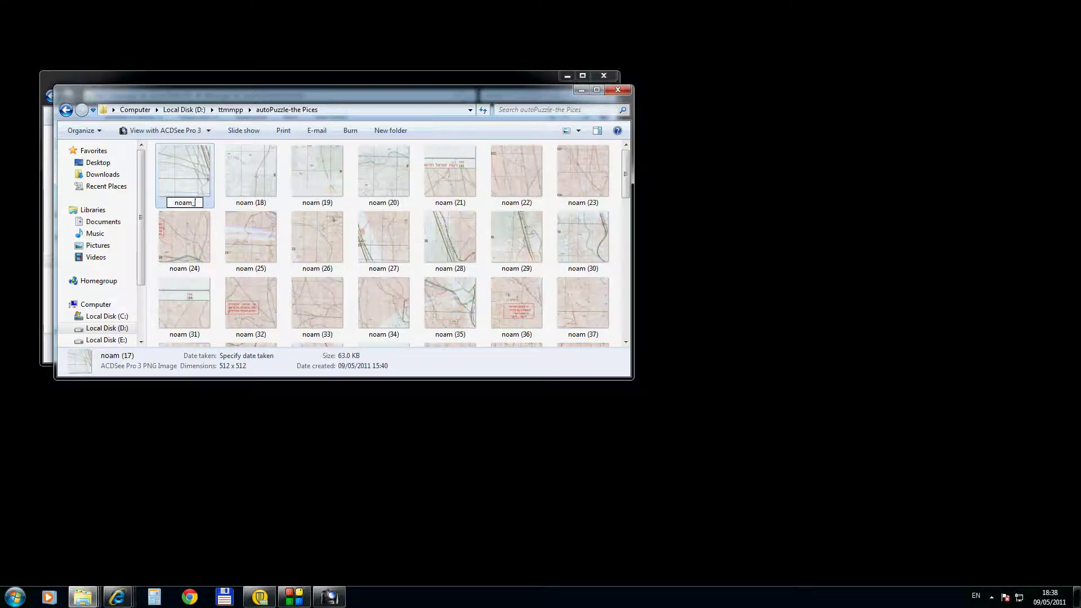
key(Return)
key(F2)
text(noam)
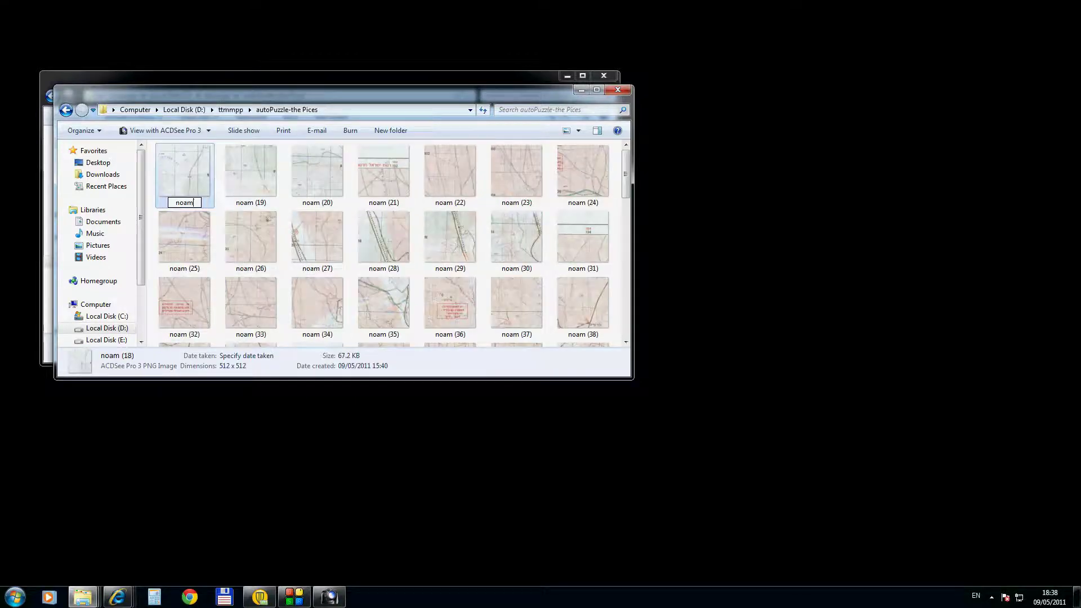
key(Return)
key(F2)
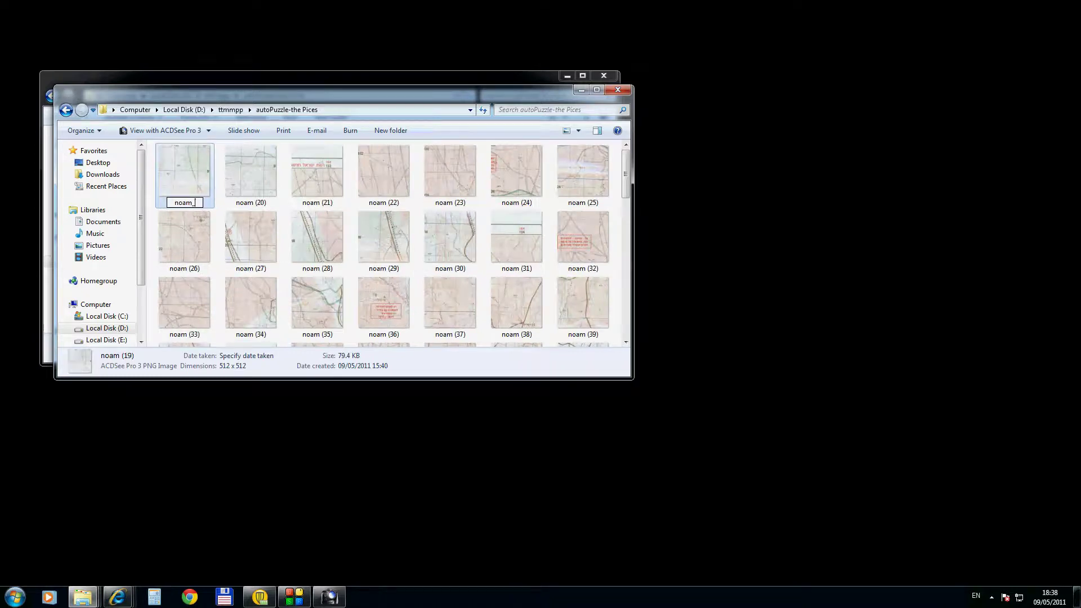
key(Return)
key(F2)
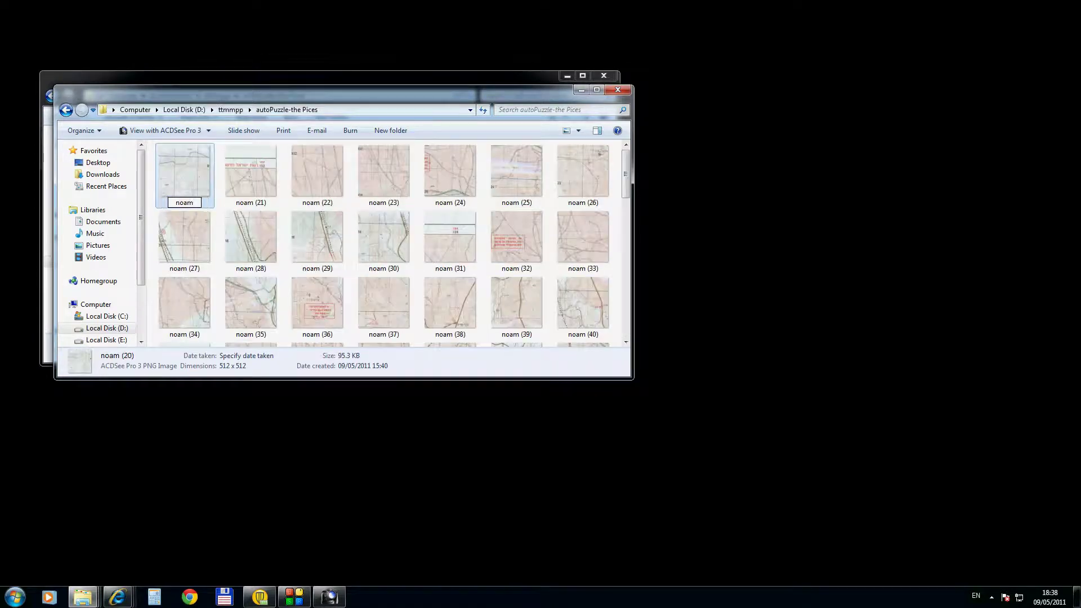
key(Return)
Rename pictures (21) to (30) one by one with the global name followed by the row-three suffixes _3_0 through _3_9.
key(F2)
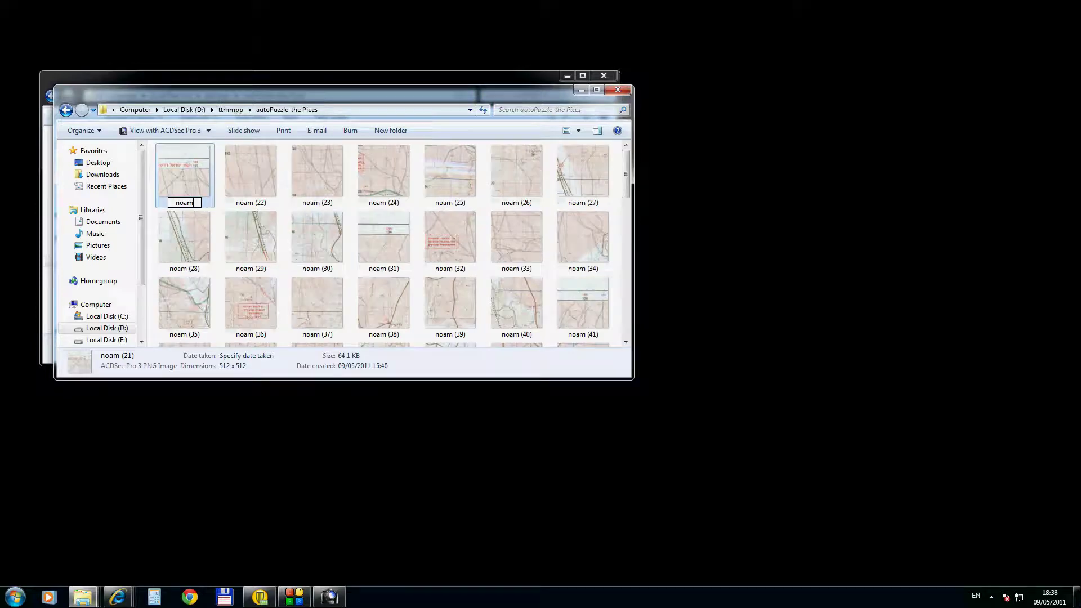
key(Return)
key(F2)
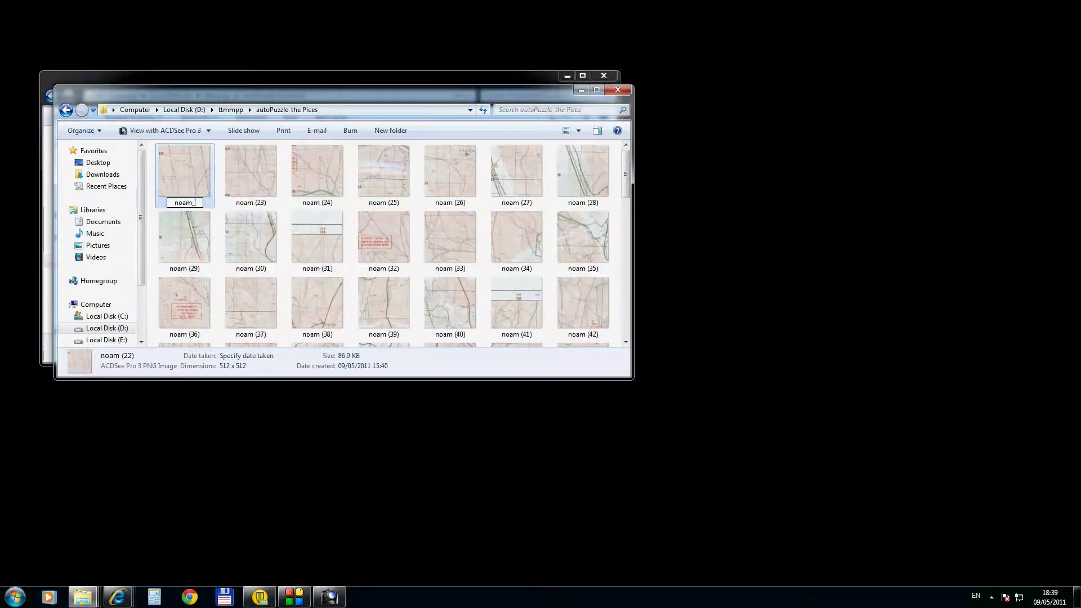
key(Return)
key(F2)
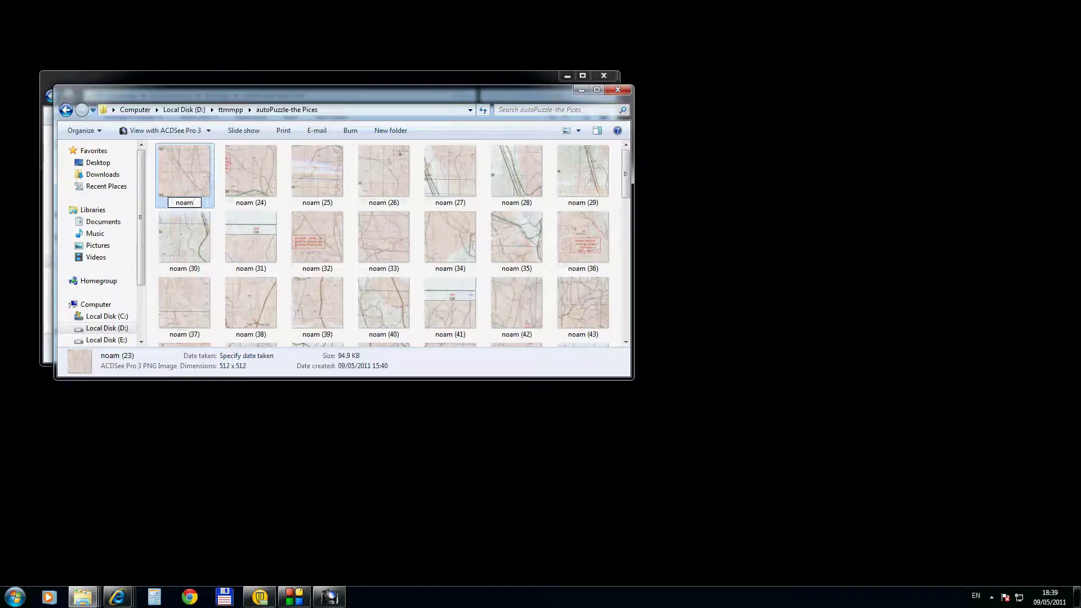
key(Return)
key(F2)
text(noa)
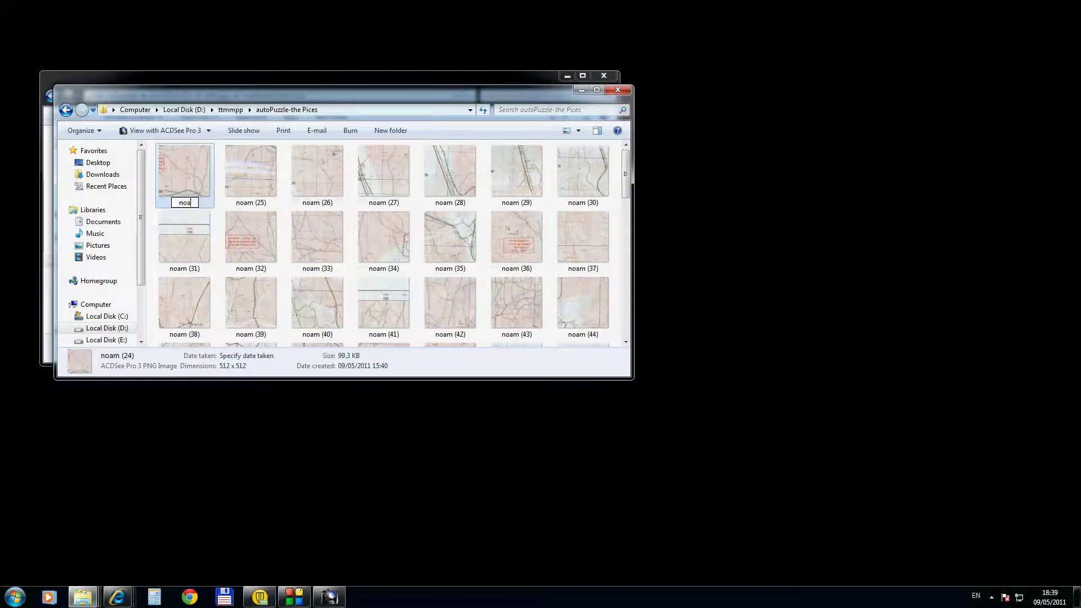
text(m)
key(Return)
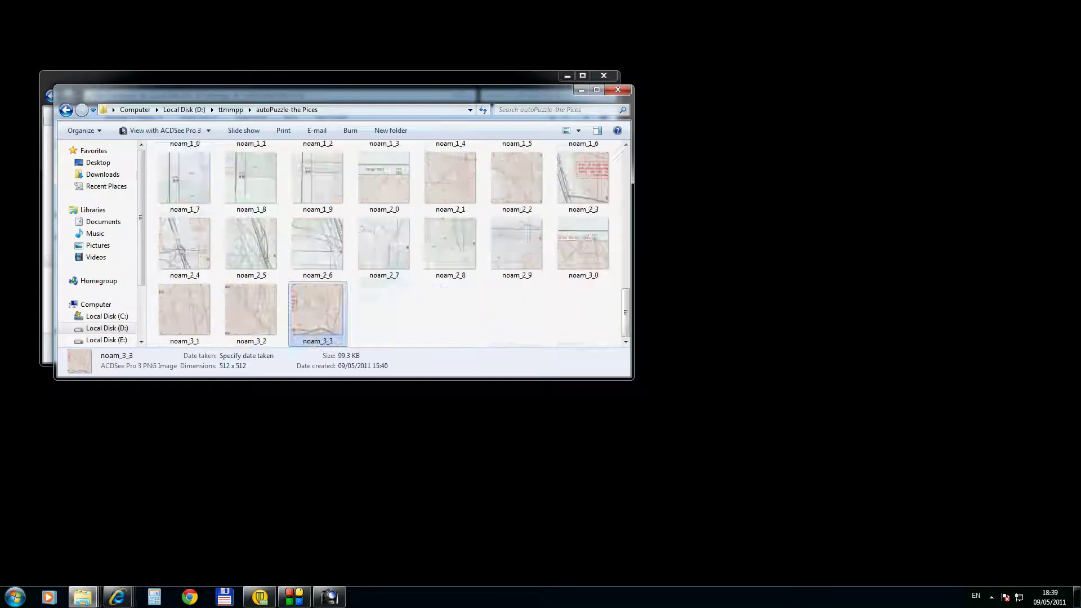
key(F2)
text(noam_)
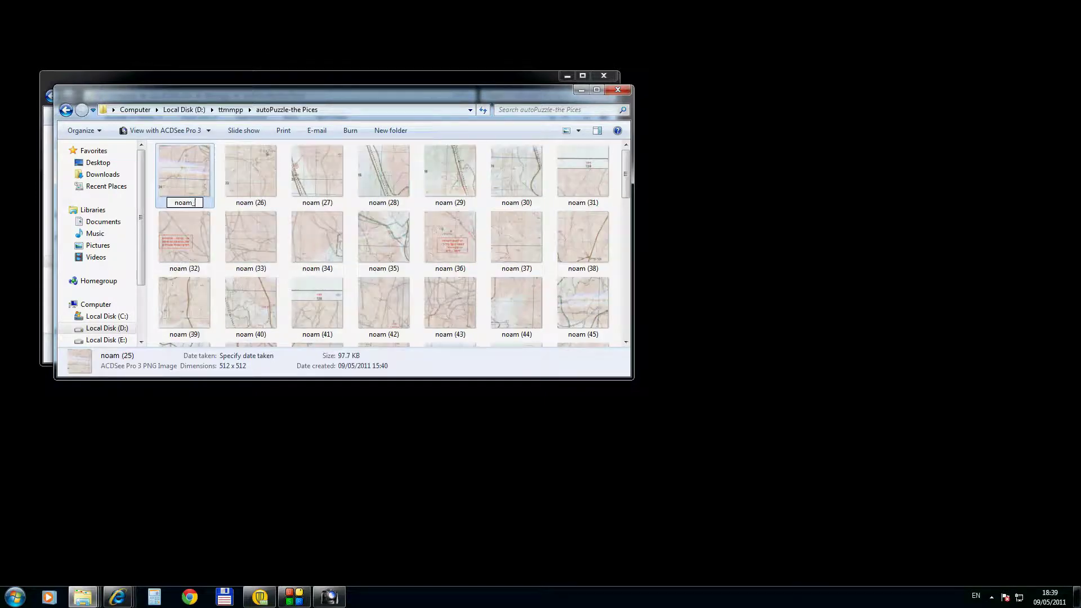
key(Return)
key(F2)
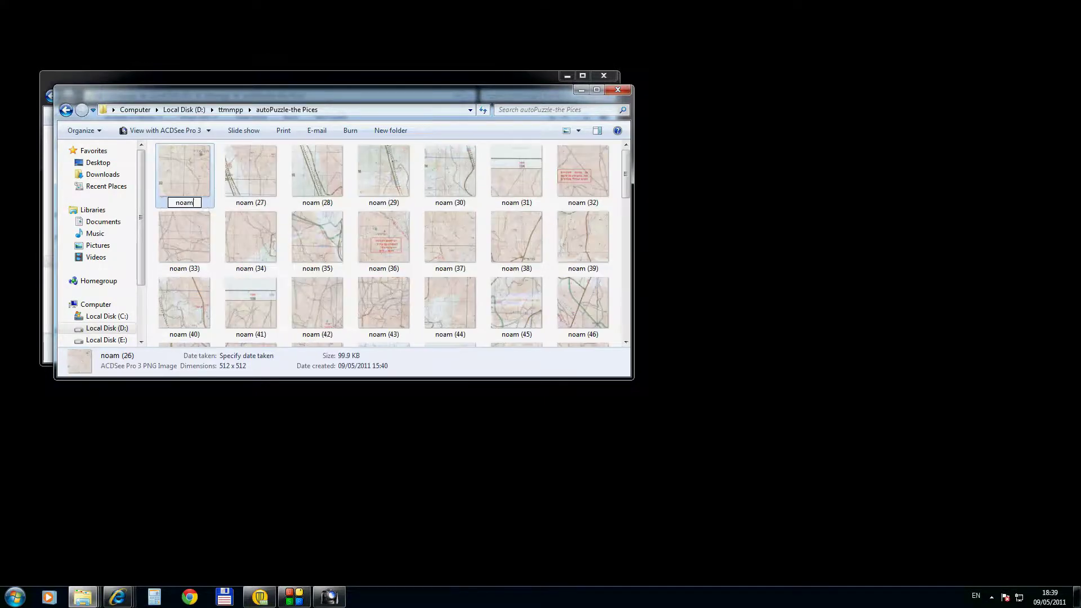
key(Return)
key(F2)
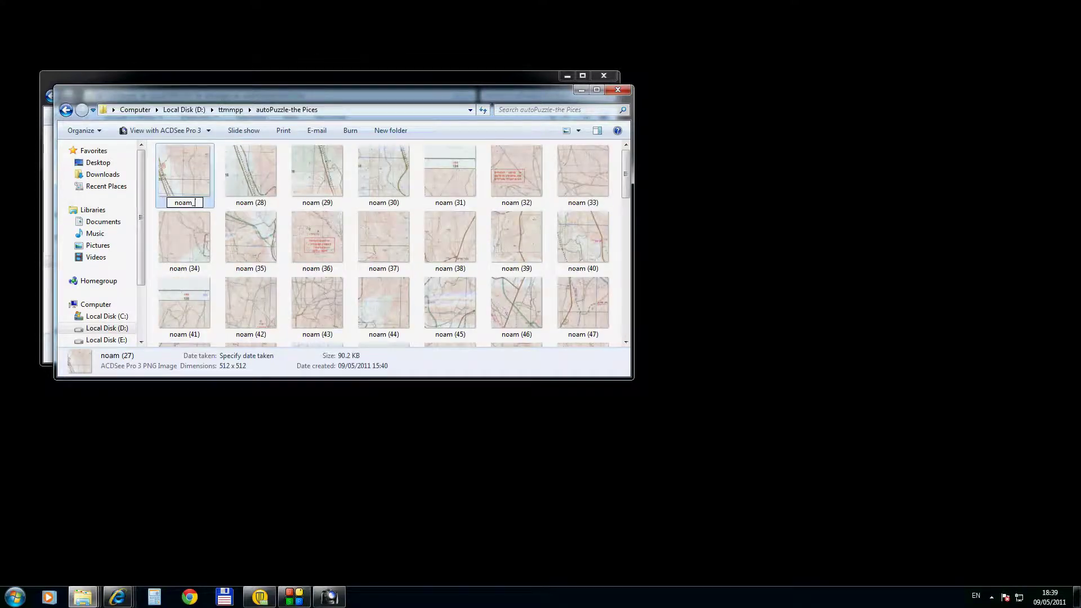
key(Return)
key(F2)
text(noam)
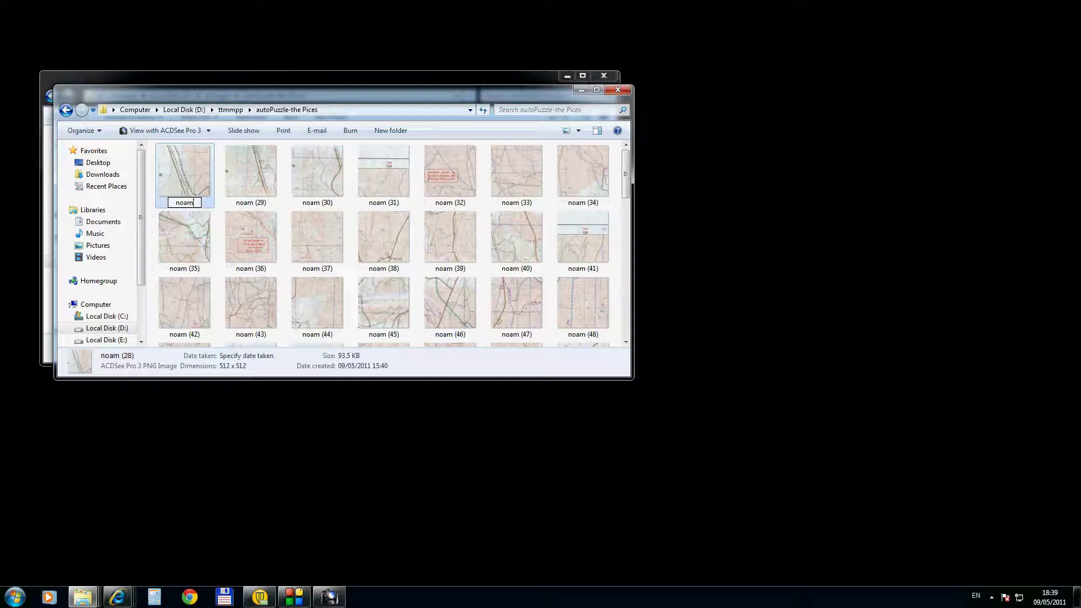
key(Return)
key(F2)
text(noam)
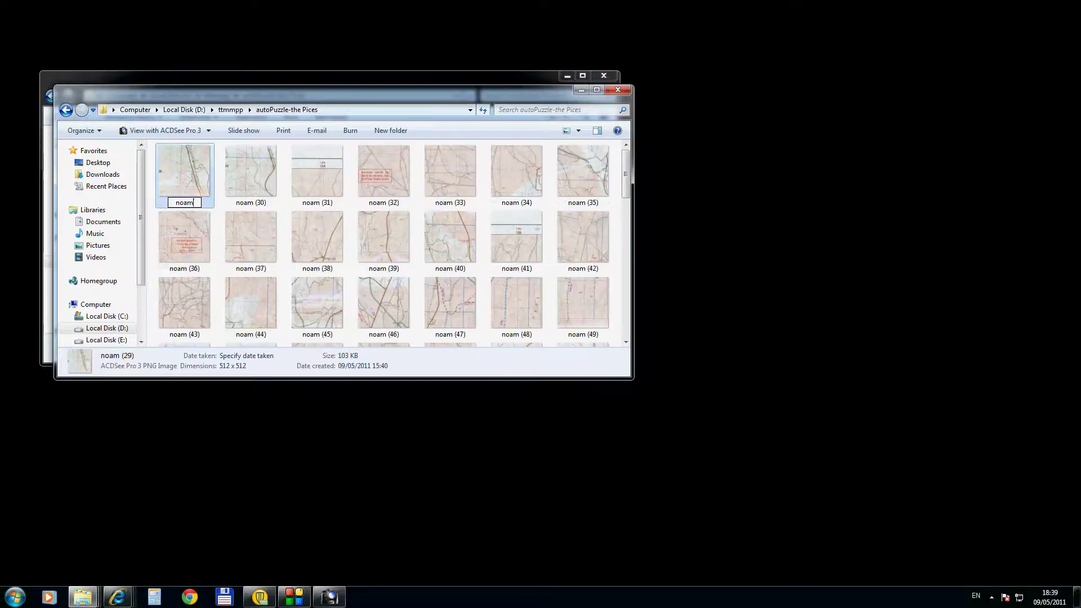
key(Return)
key(F2)
text(noam)
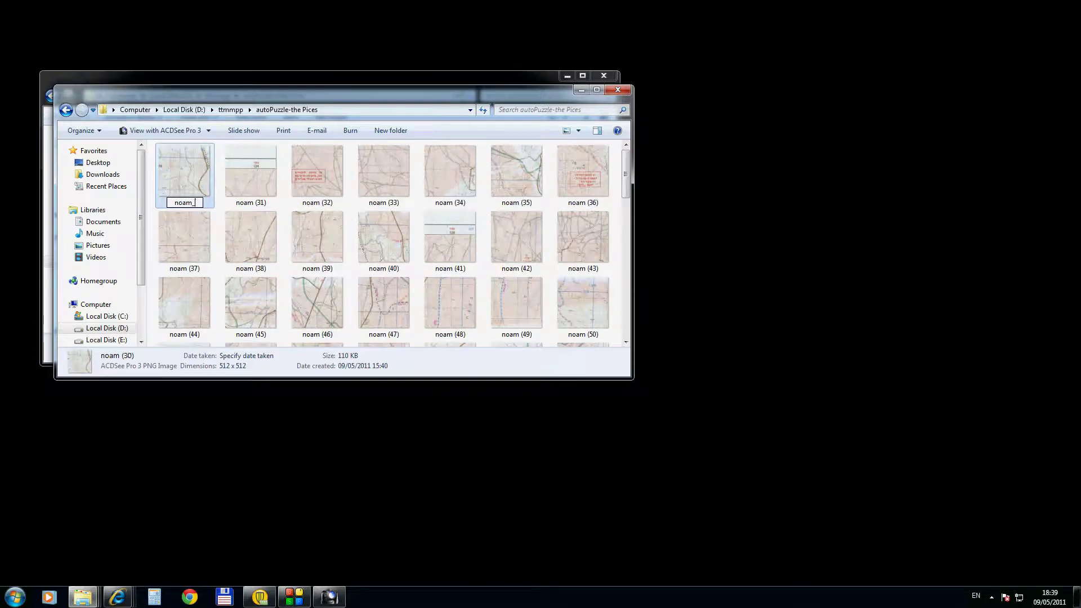
key(Return)
Rename pictures (31) to (40) one by one with the global name followed by the row-four suffixes _4_0 through _4_9.
key(F2)
text(noam)
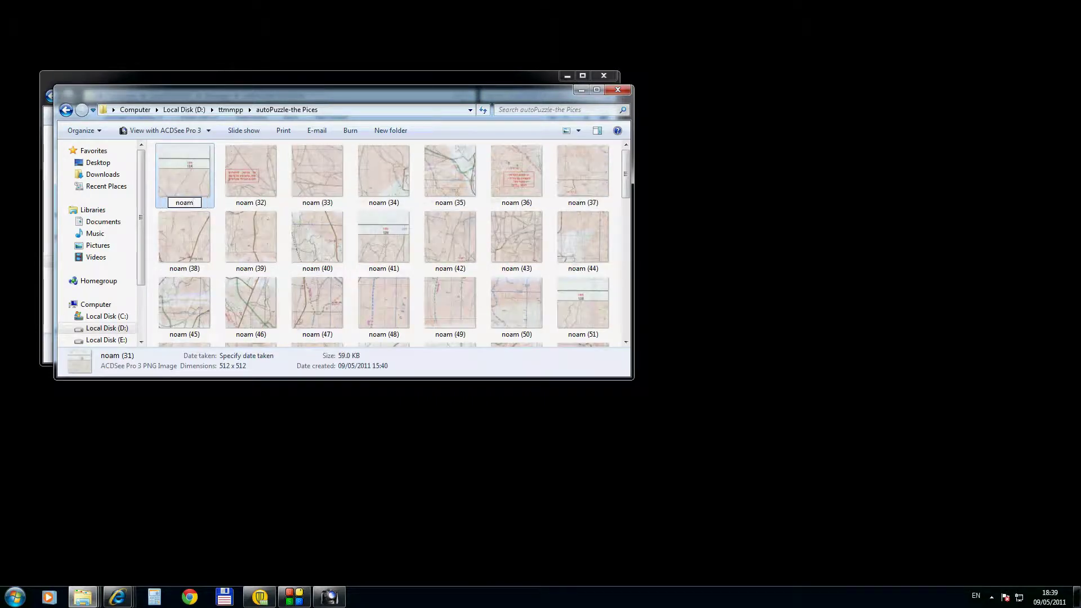
key(Return)
key(F2)
text(noam)
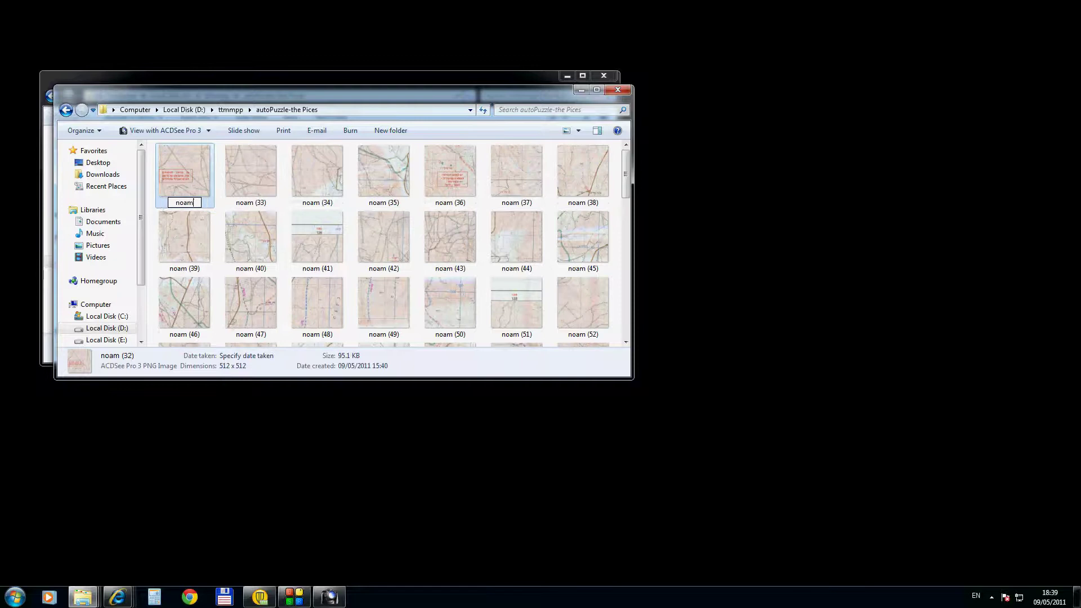
key(Return)
key(F2)
text(noam)
key(Return)
key(F2)
text(noam)
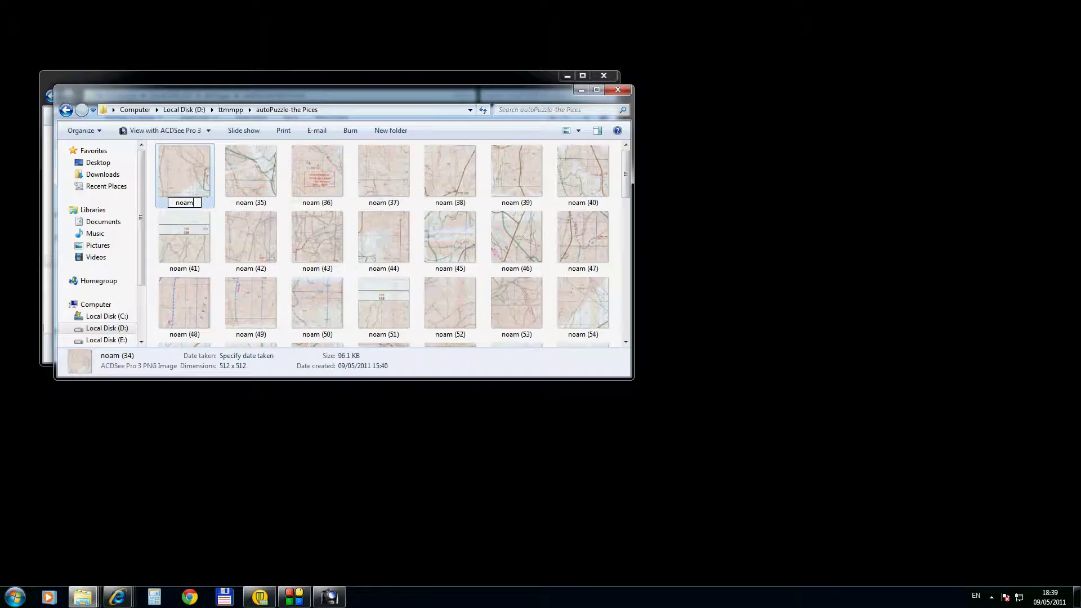
key(Return)
key(F2)
text(noam)
key(Return)
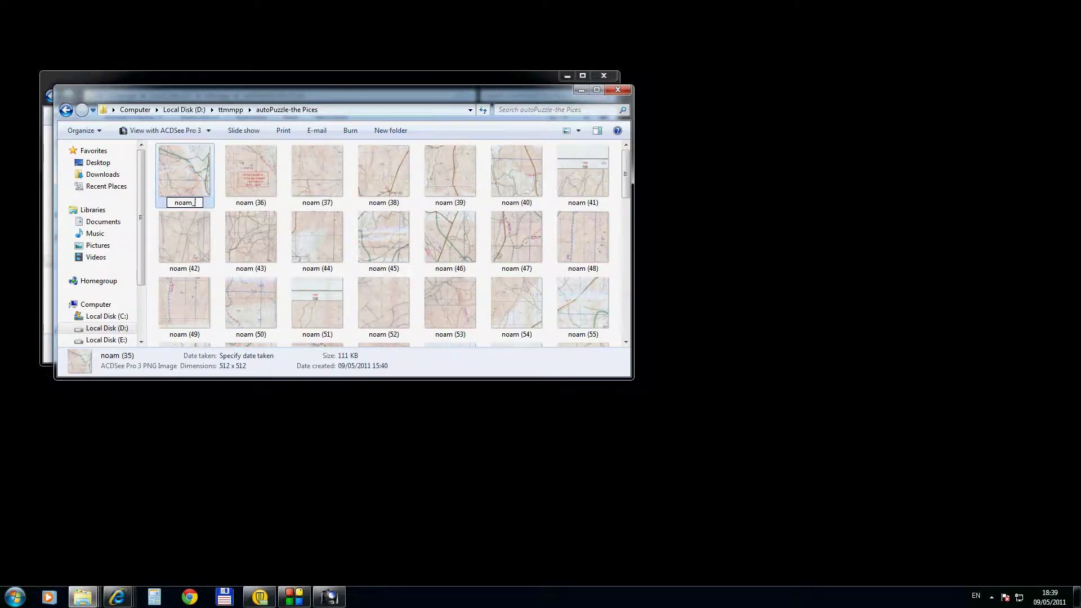
key(F2)
text(noam)
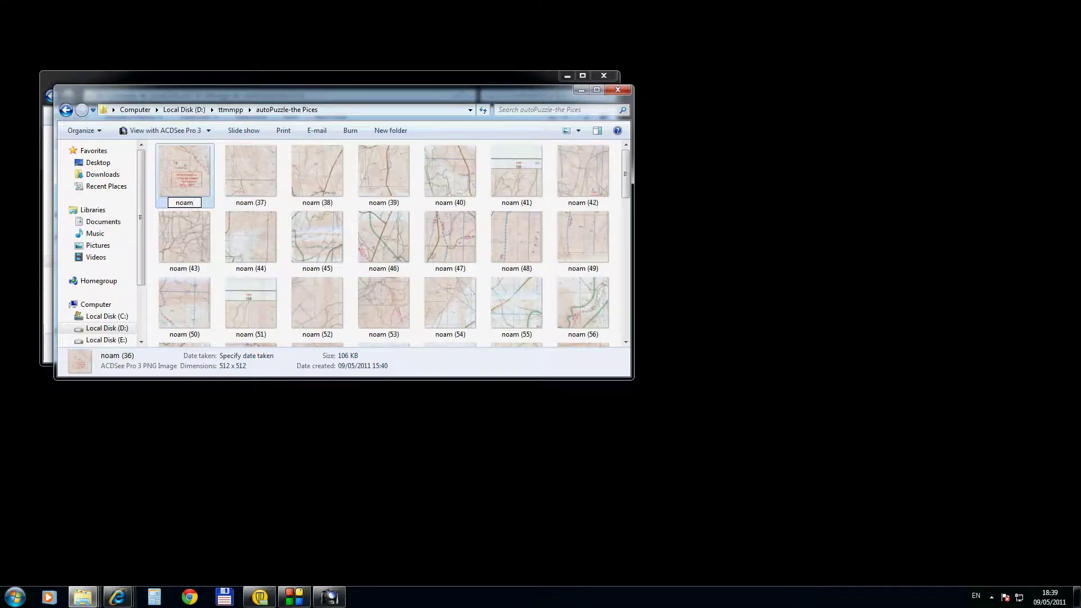
key(Return)
key(F2)
text(noam)
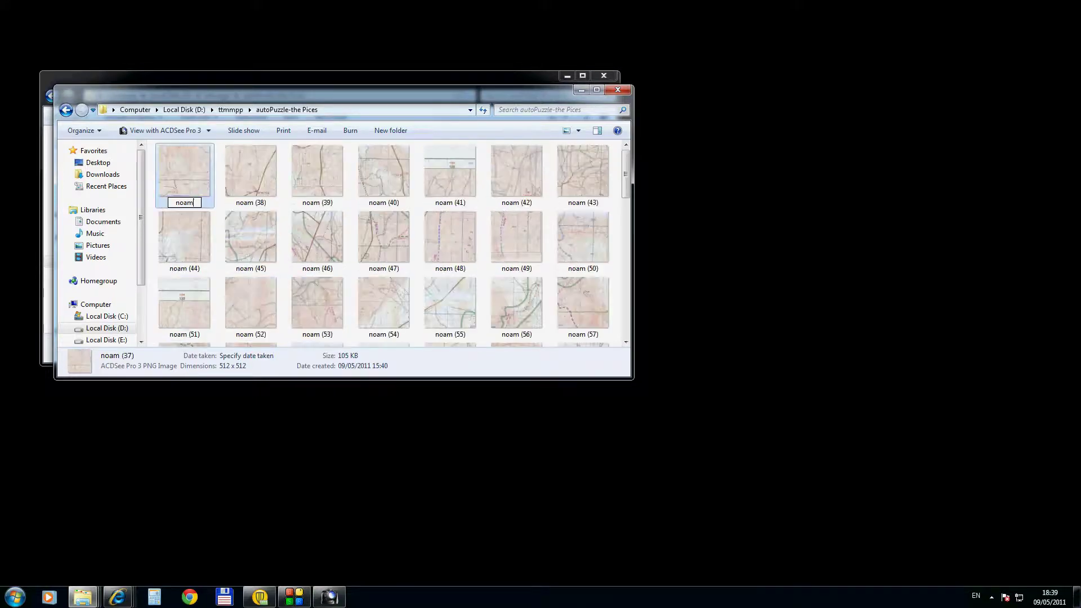
key(Tab)
text(noam)
key(Tab)
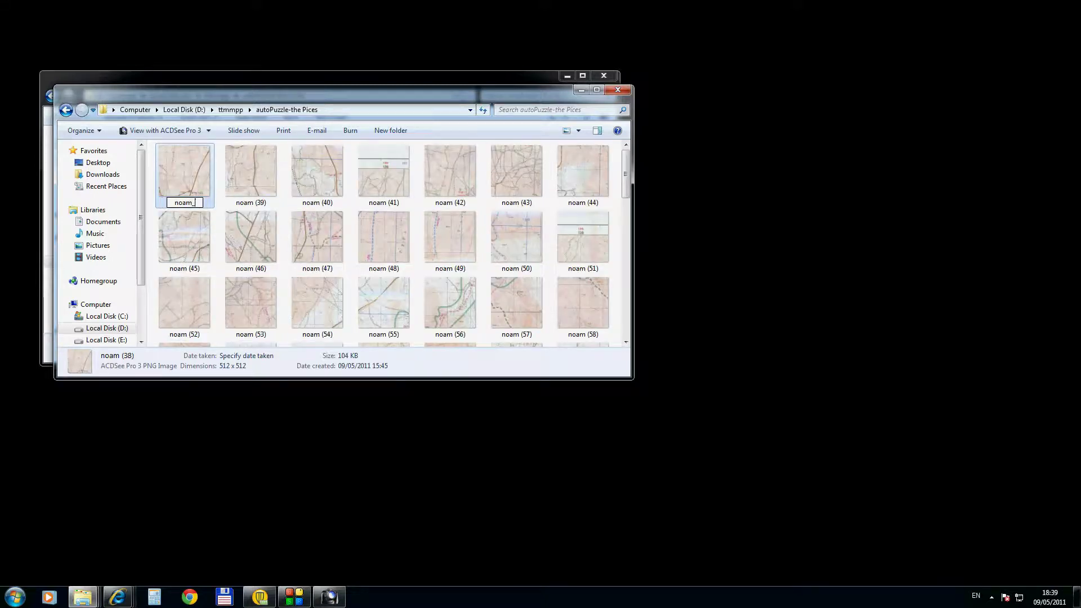
text(noam)
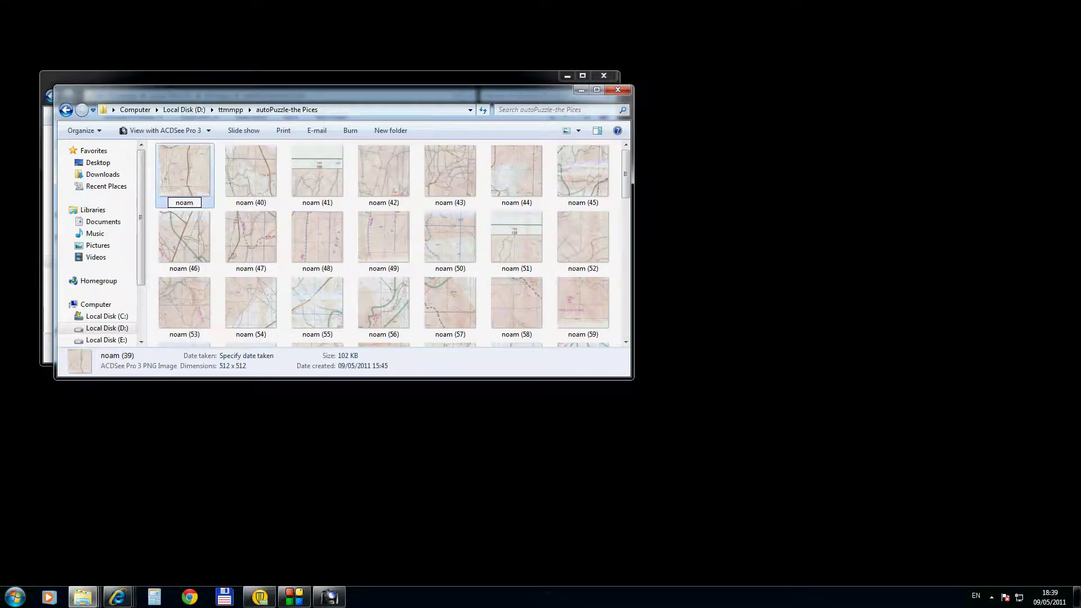
key(Tab)
text(noam)
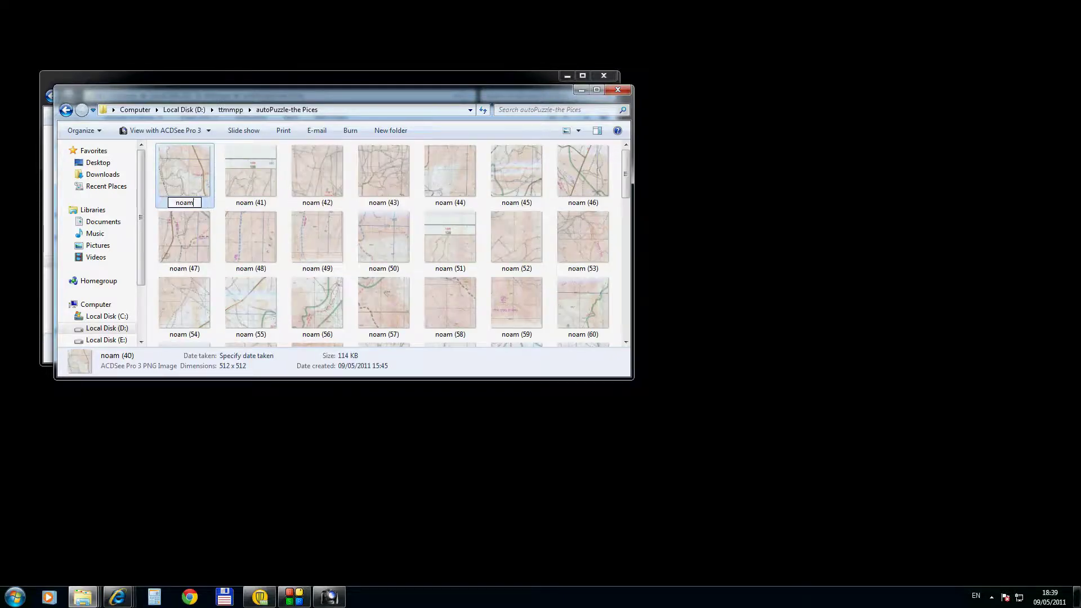
key(Tab)
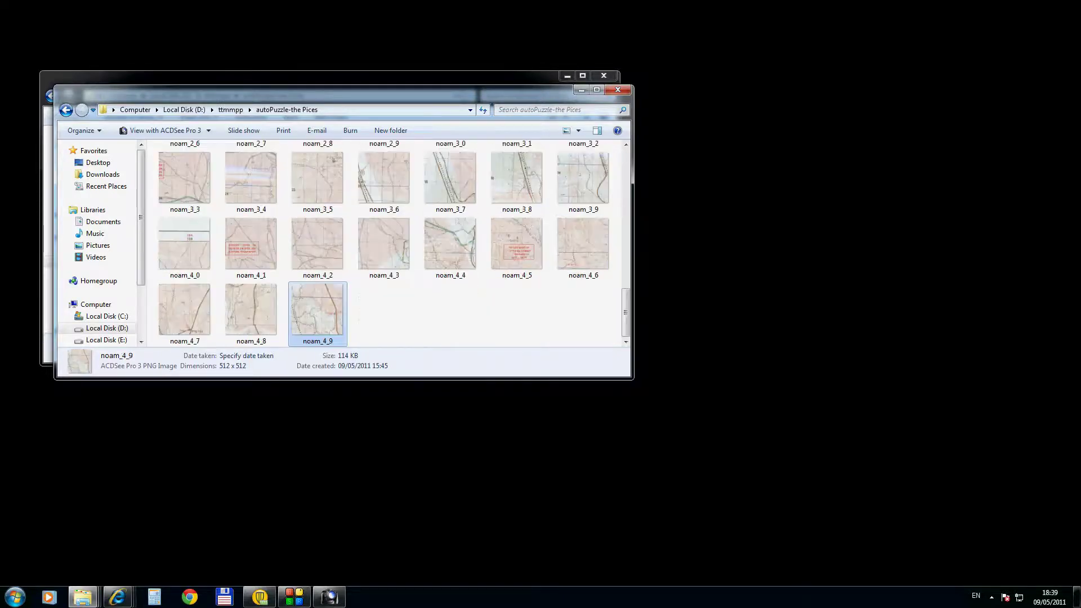
Rename pictures (41) to (50) one by one with the global name followed by the row-five suffixes _5_0 through _5_9.
text(noam_)
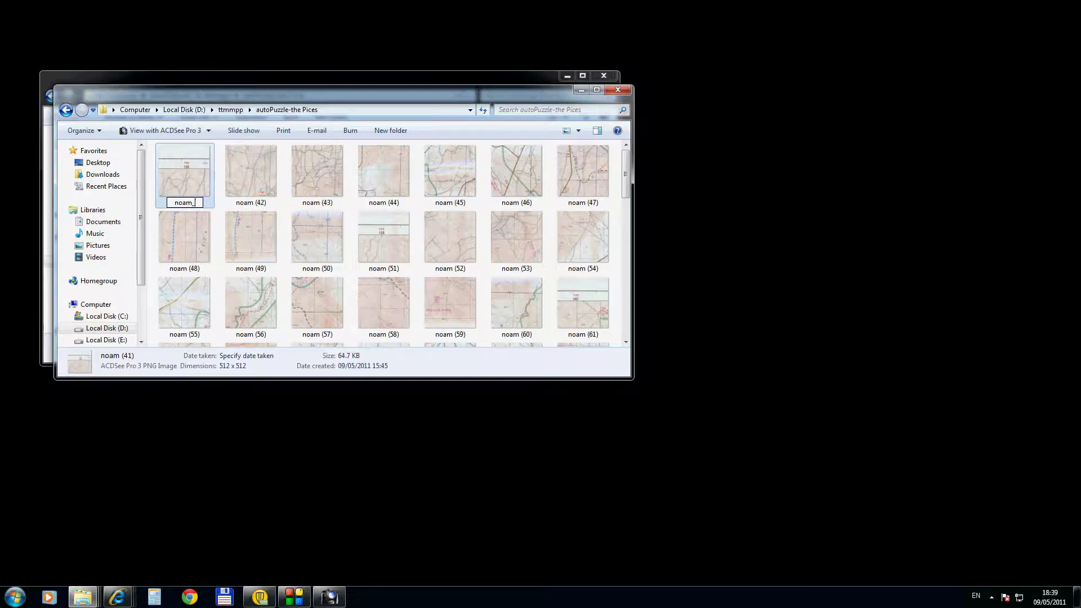
key(Tab)
text(noam)
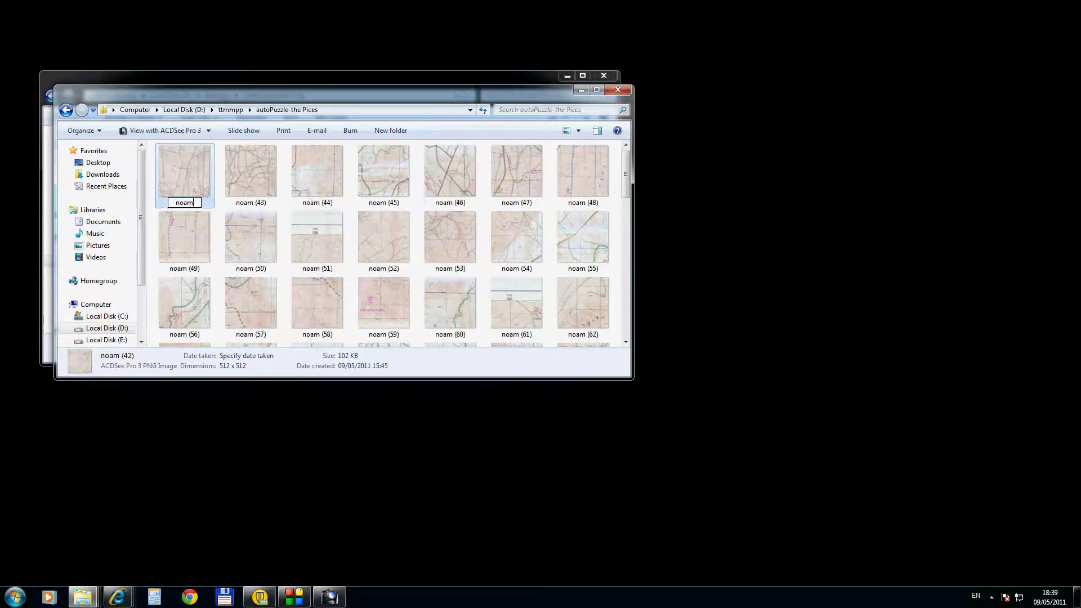
key(Tab)
text(noam)
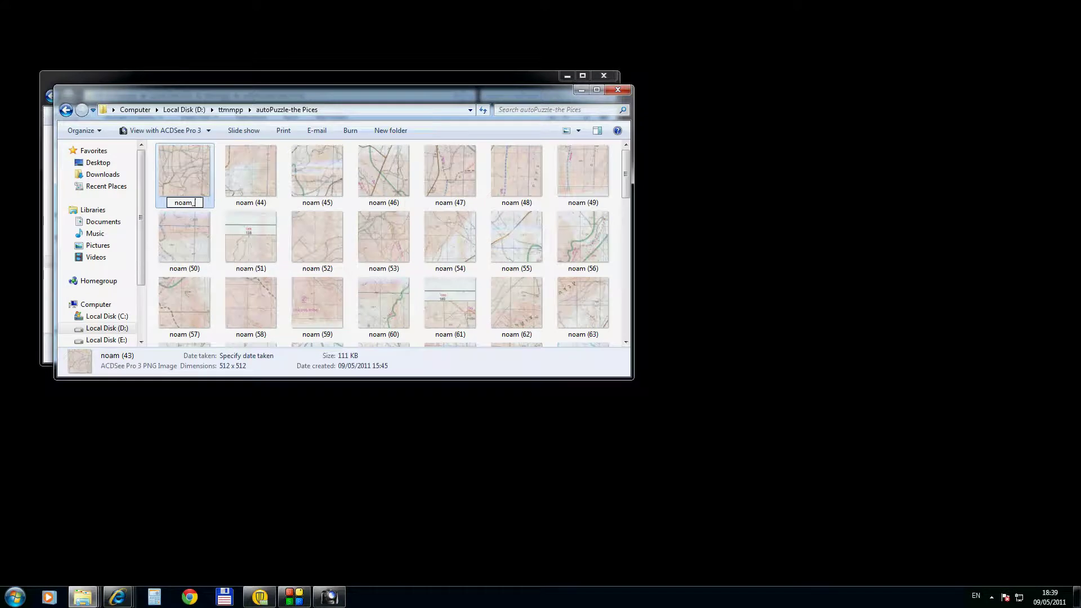
key(Tab)
text(noam)
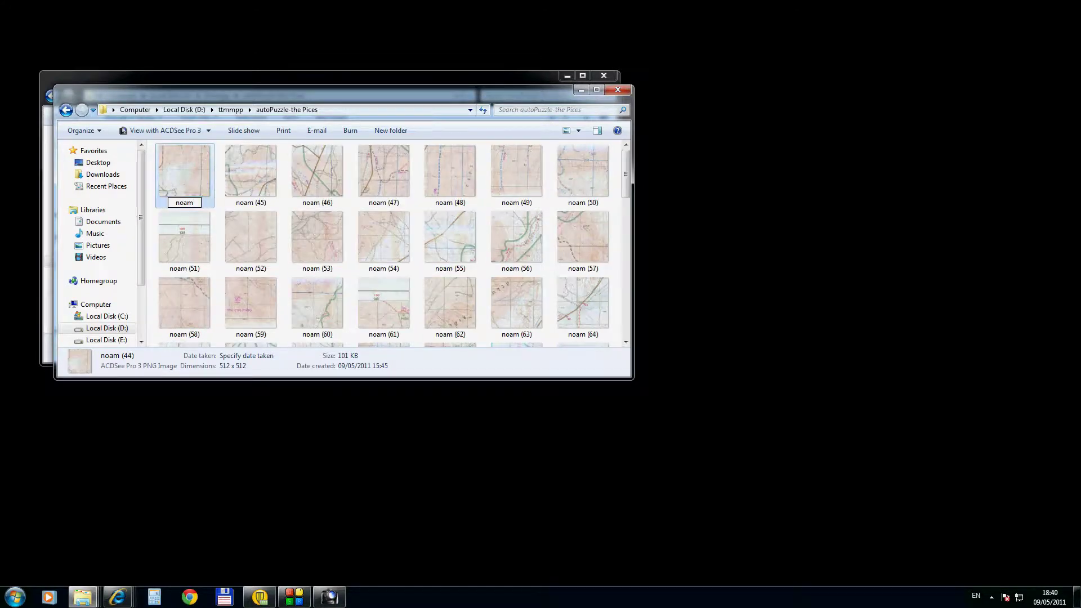
key(Tab)
text(noam)
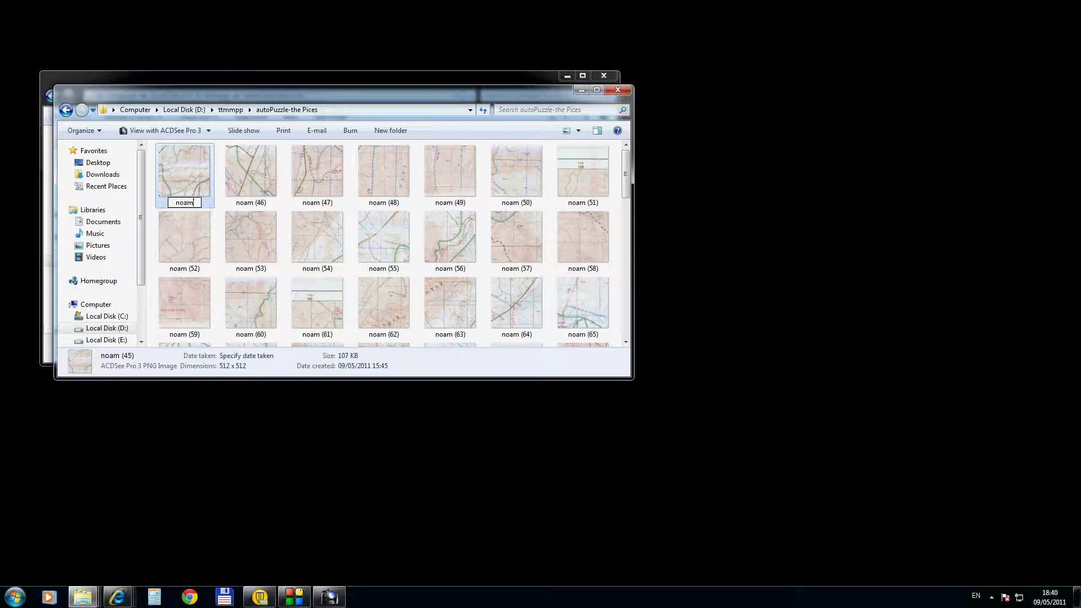
key(Tab)
text(noam)
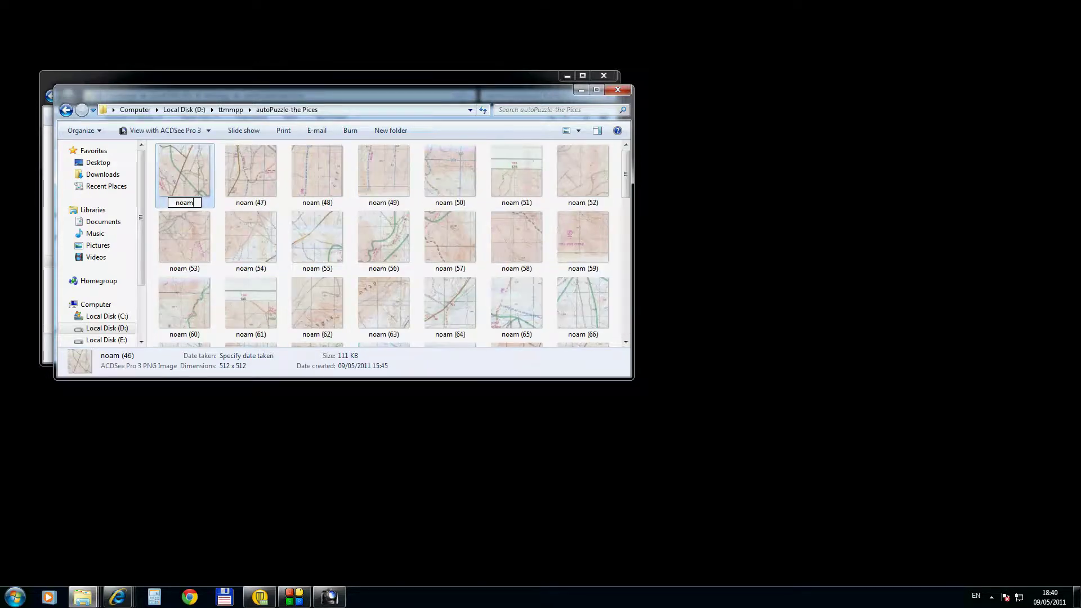
key(Tab)
text(noam)
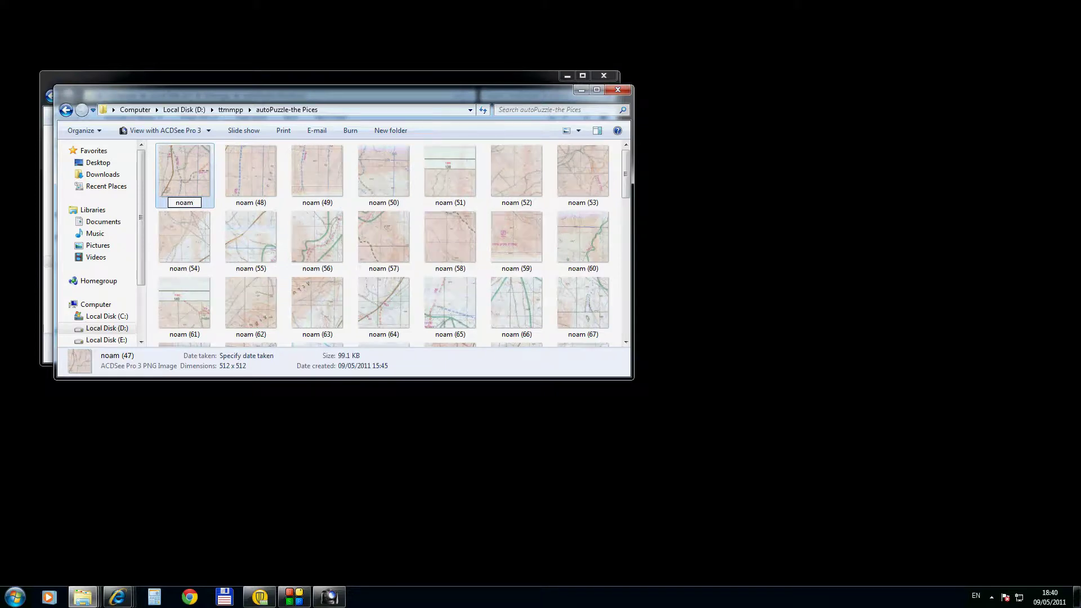
key(Tab)
text(noam)
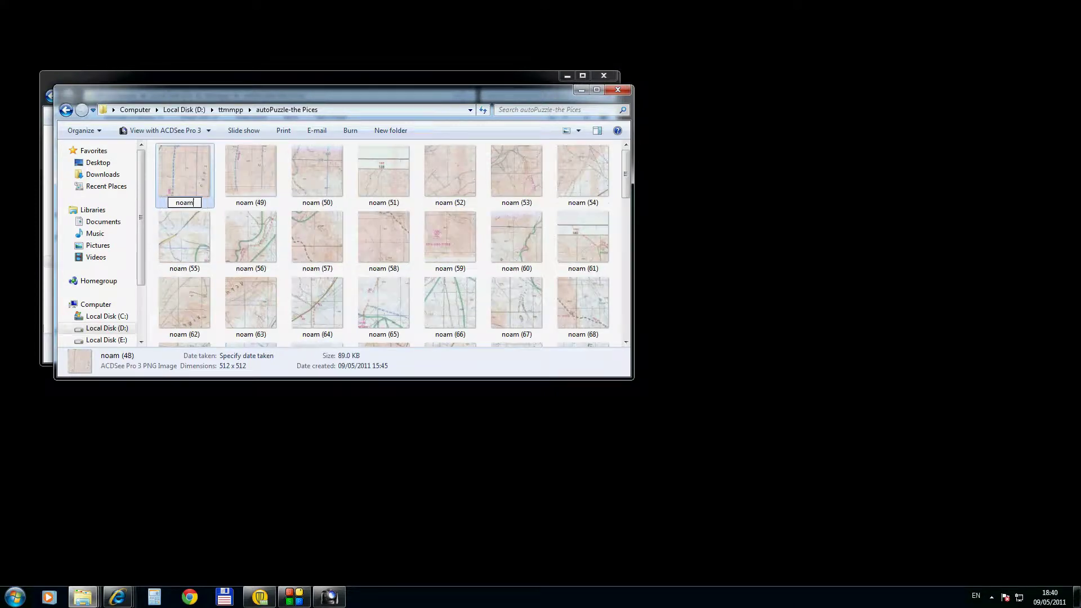
key(Tab)
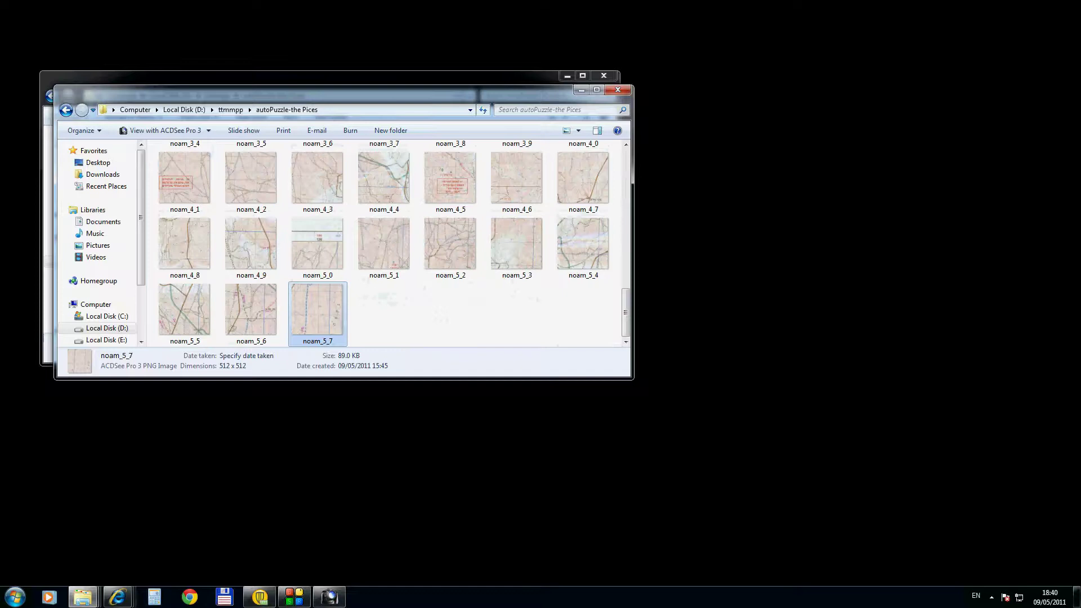
text(noam_)
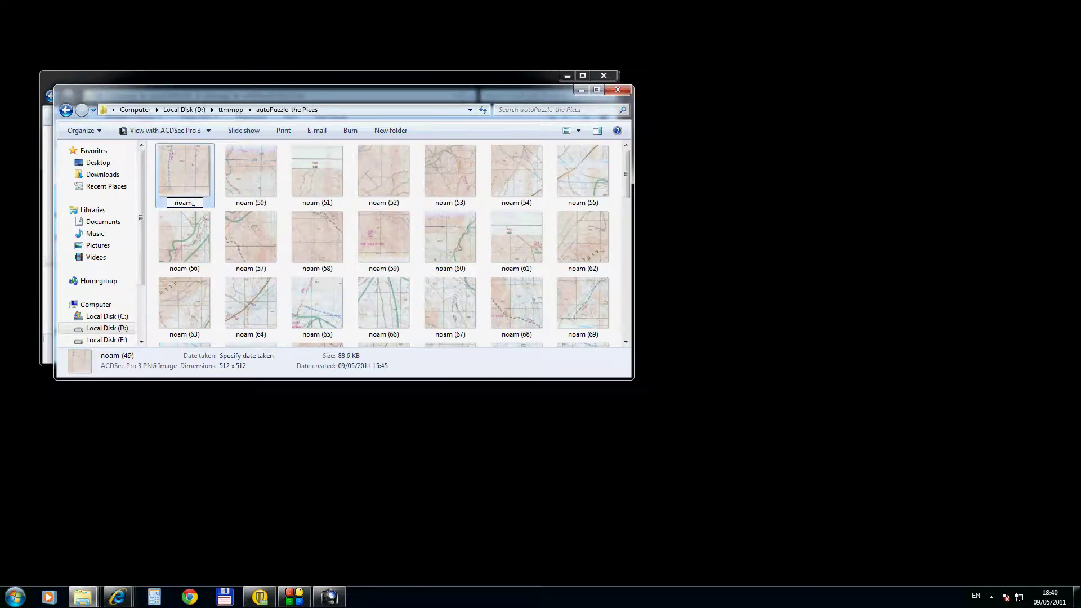
key(Tab)
text(noam)
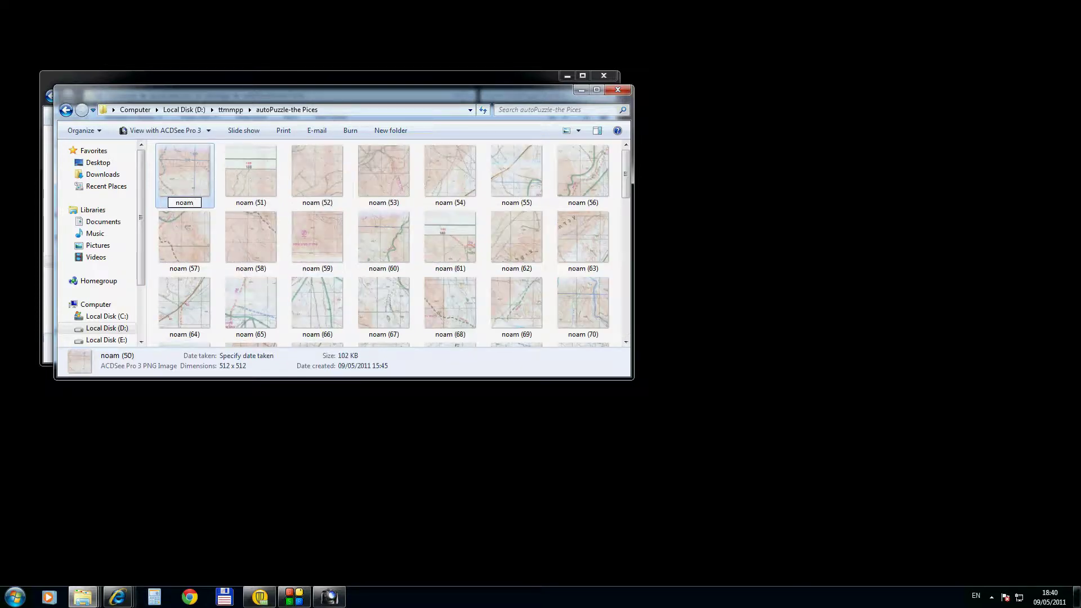
key(Tab)
Rename pictures (51) to (60) one by one with the global name followed by the row-six suffixes _6_0 through _6_9.
text(noam)
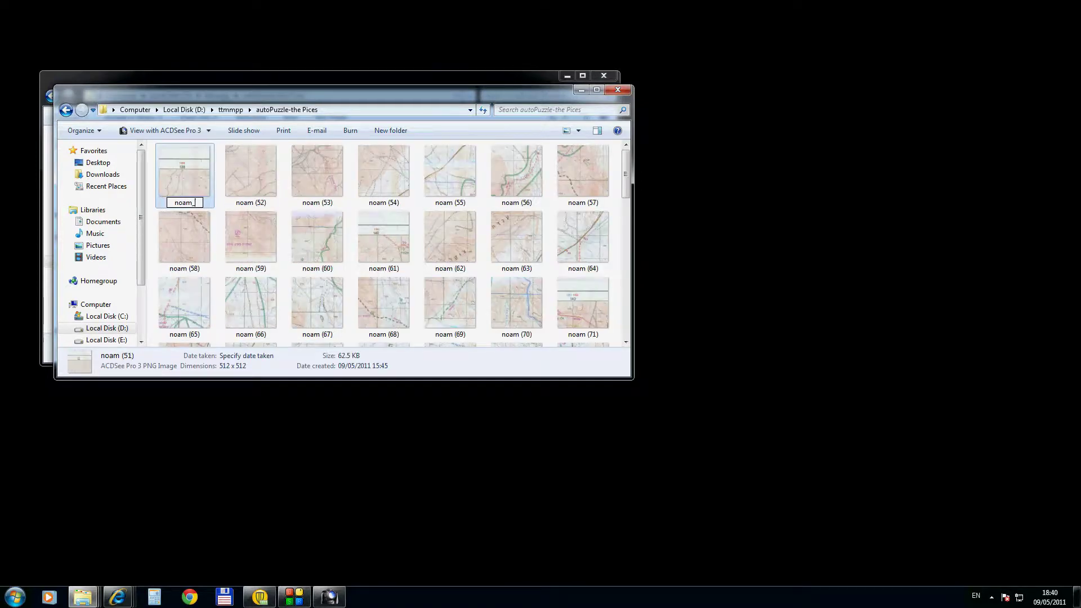
key(Tab)
text(noam)
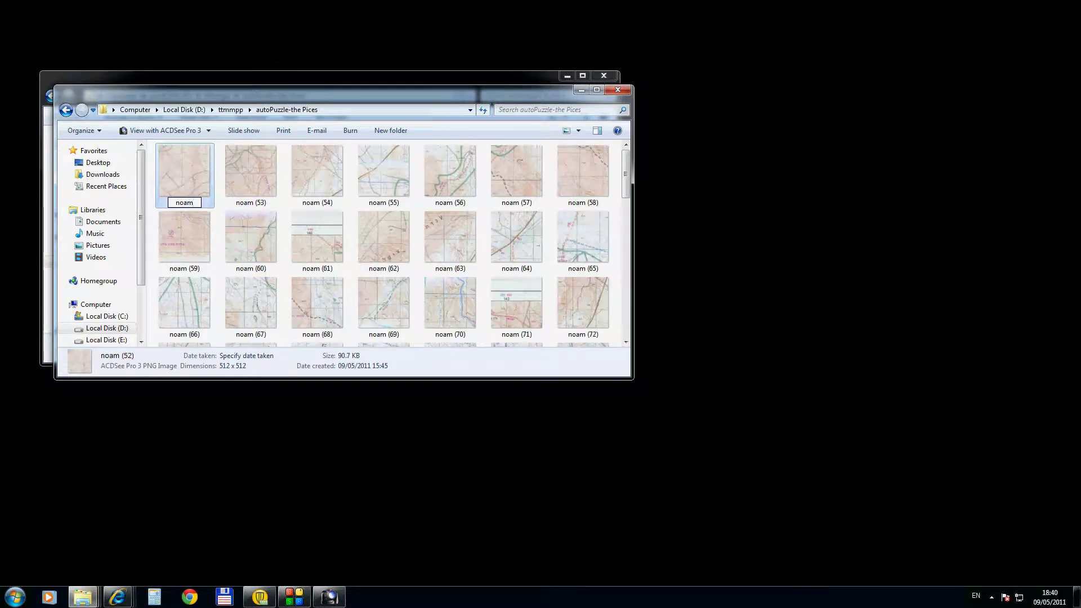
key(Tab)
text(noam)
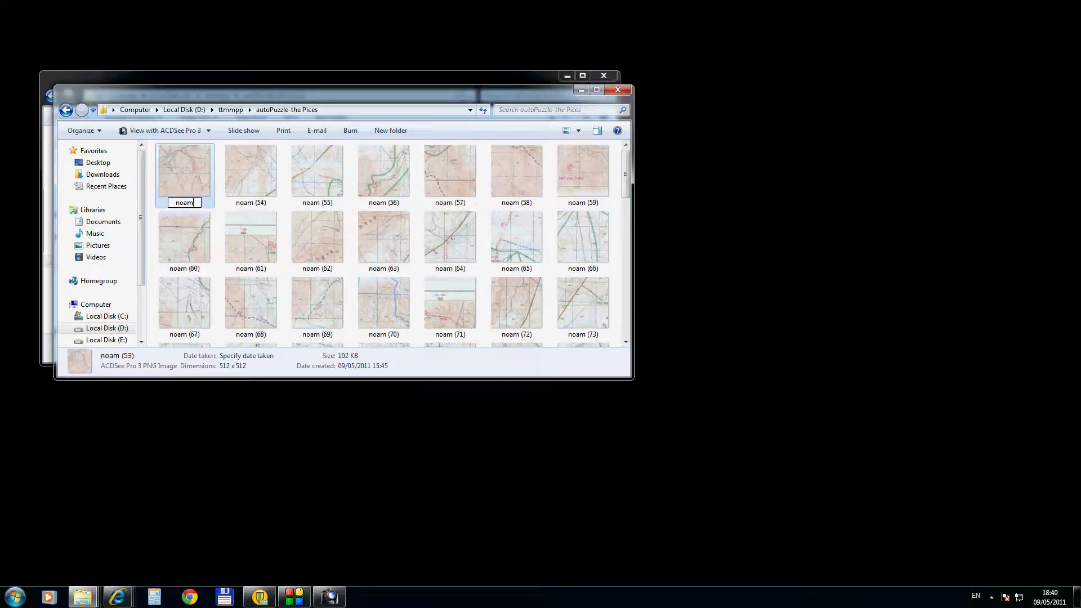
key(Tab)
text(noam)
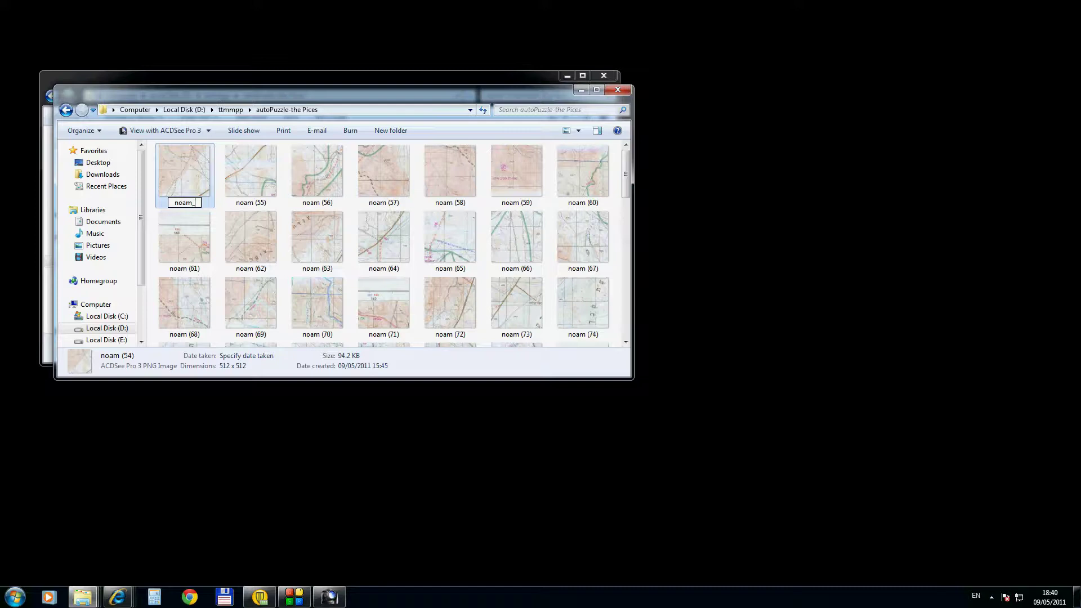
key(Tab)
text(noam)
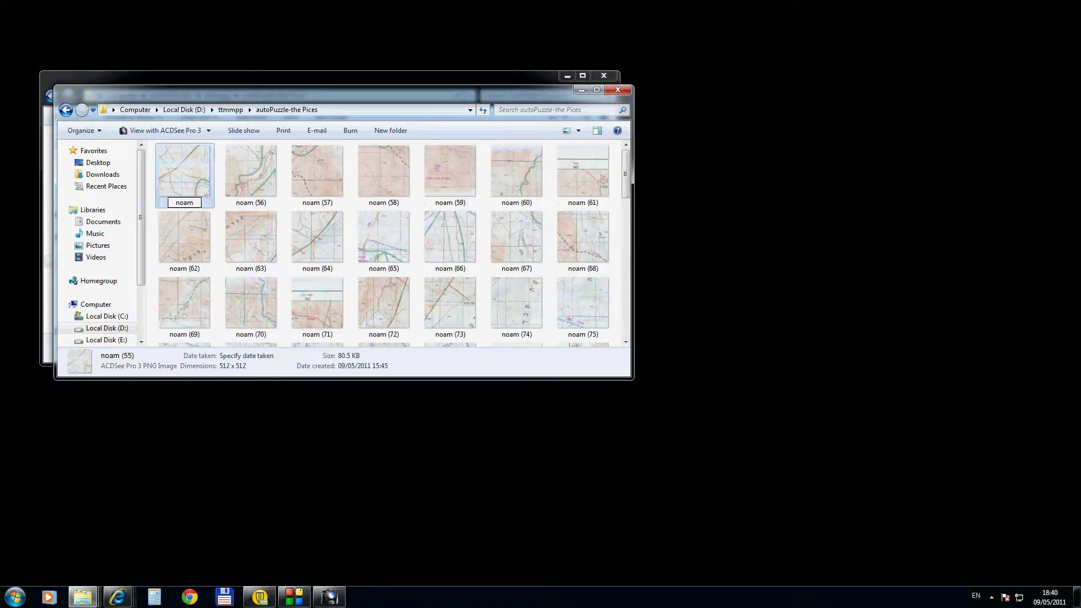
key(Tab)
text(noam)
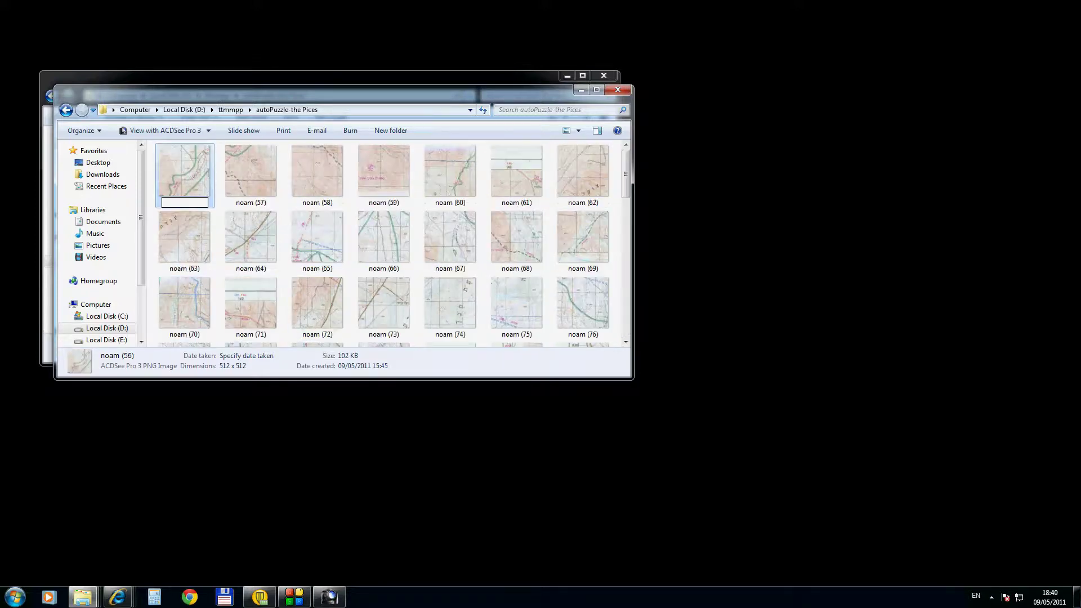
key(Tab)
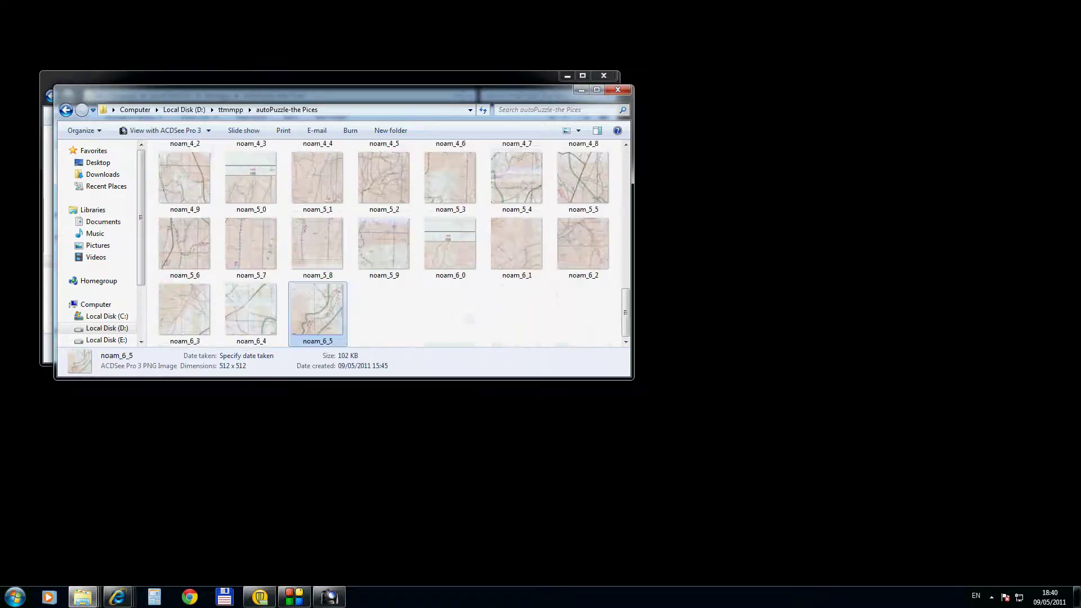
text(noam)
key(Tab)
text(noam)
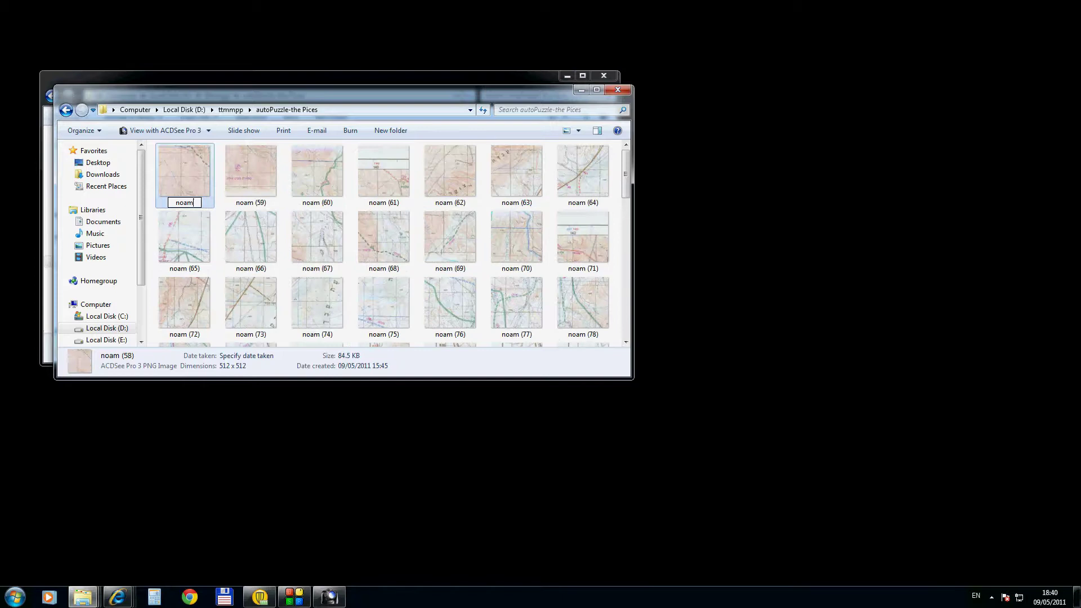
key(Tab)
text(noam)
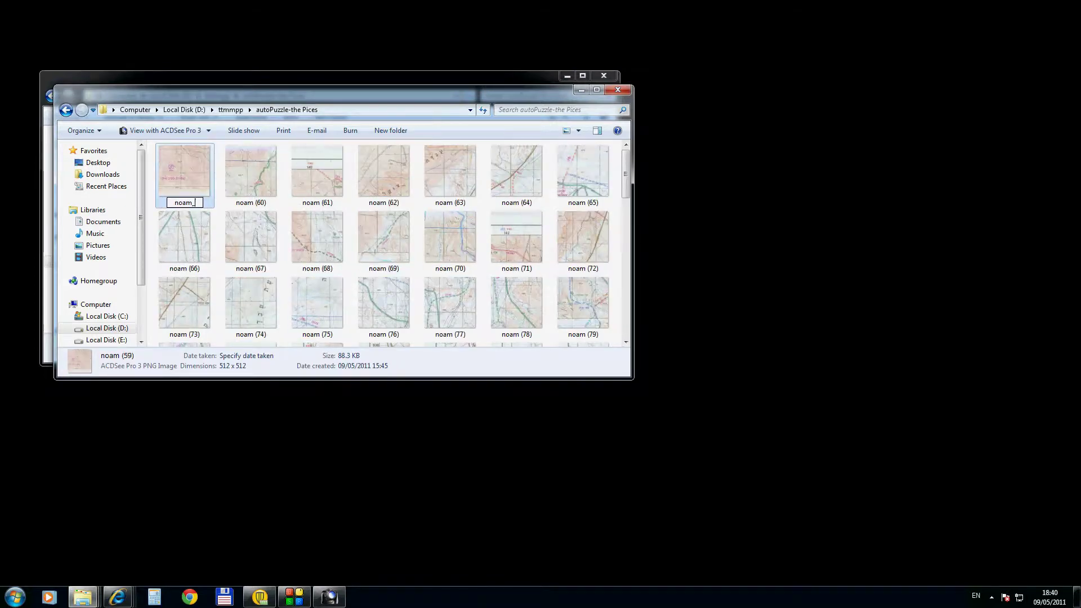
key(Tab)
text(noam)
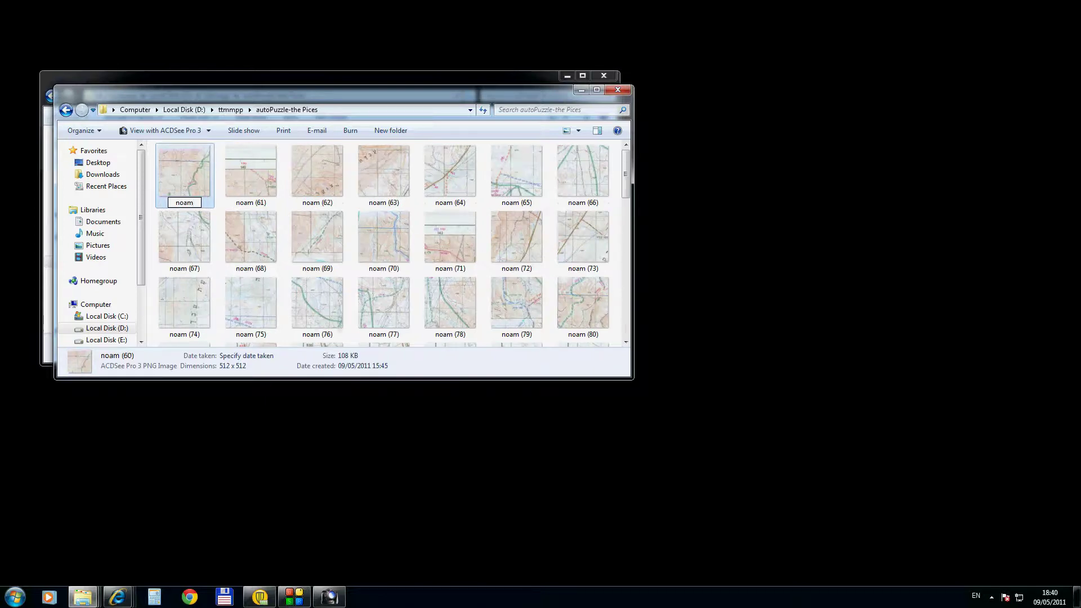
key(Tab)
Rename pictures (61) to (70) one by one with the global name followed by consecutive row-seven suffixes starting at _7_0.
text(noam)
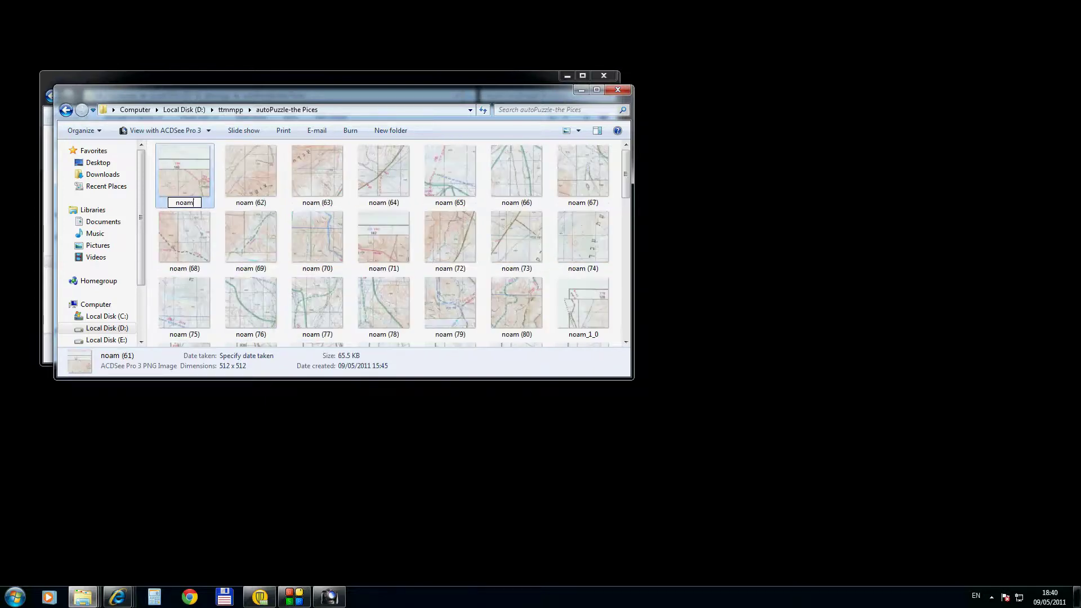
key(Tab)
text(noam)
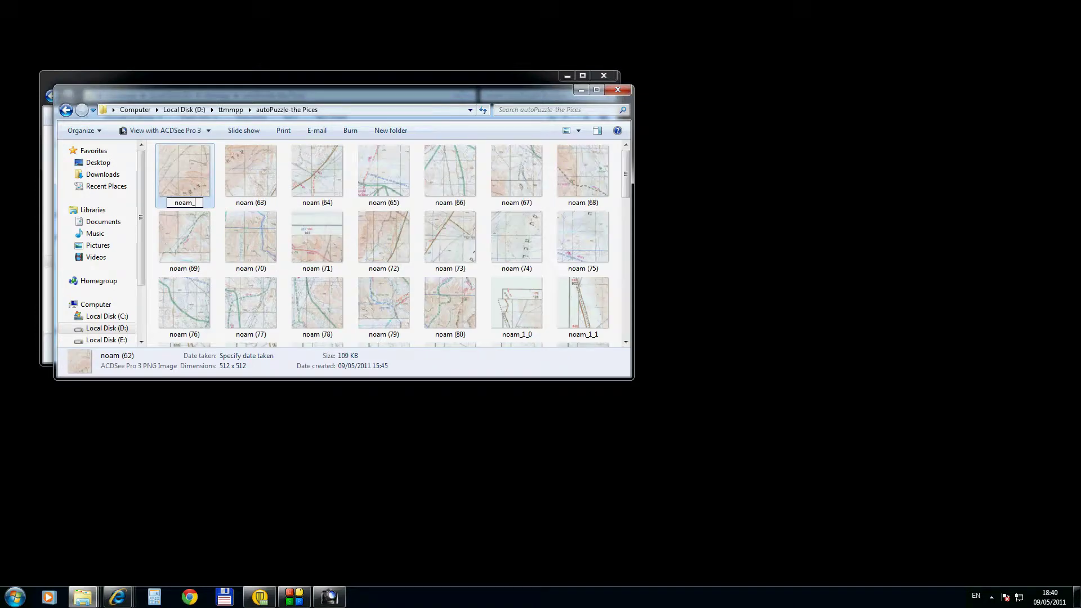
key(Tab)
text(noam)
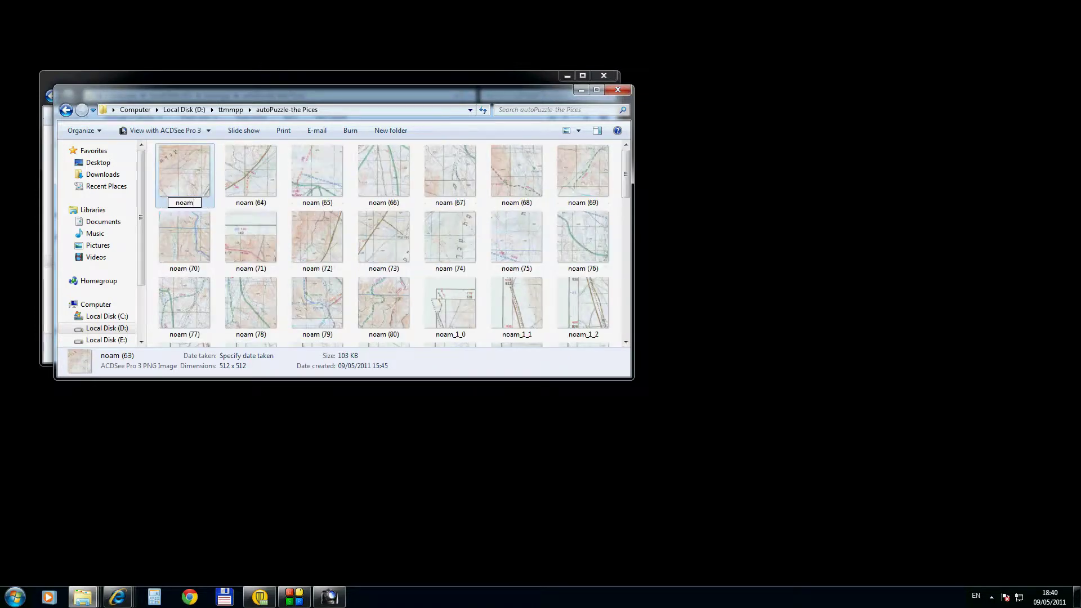
key(Tab)
text(noam)
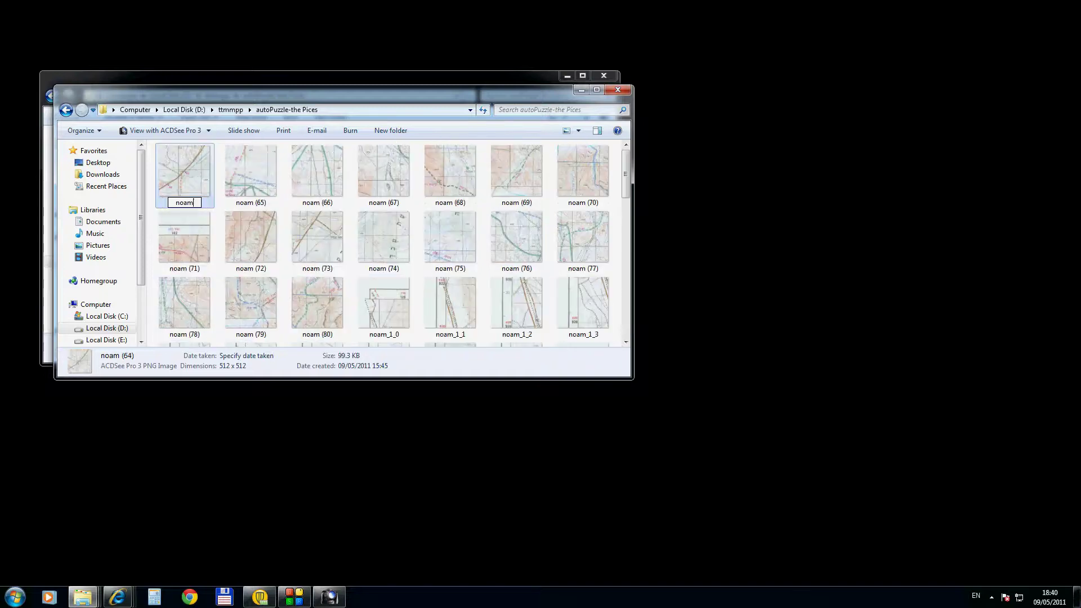
key(Tab)
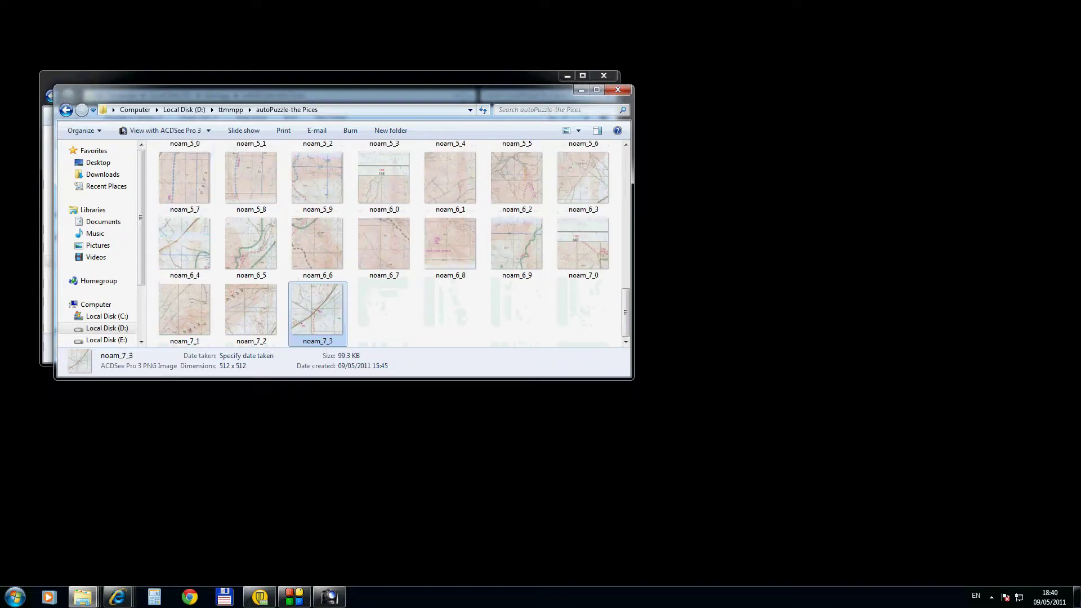
text(noam_)
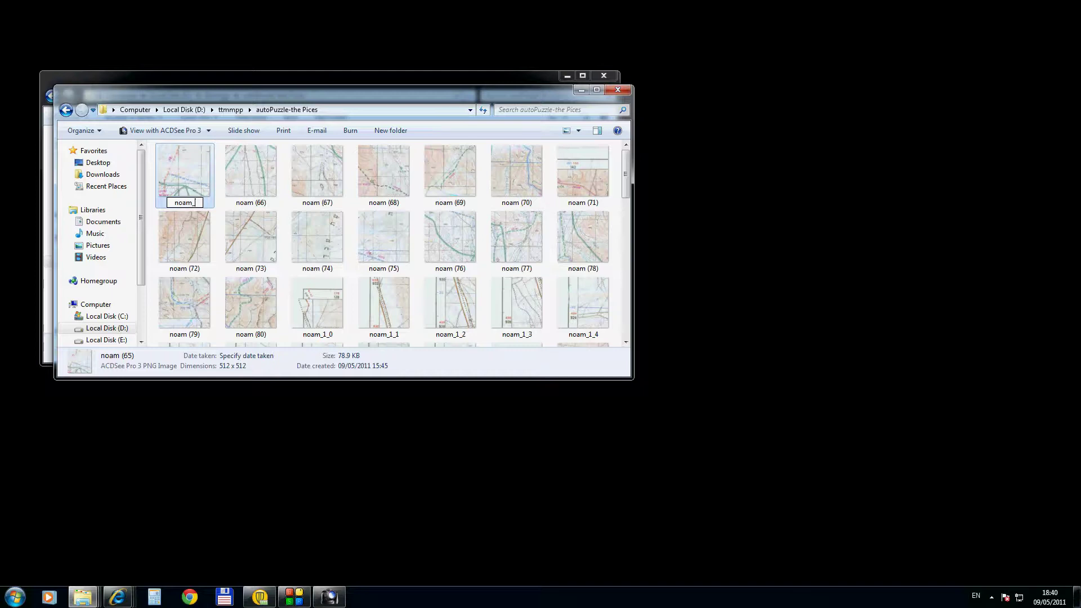
key(Tab)
text(noam)
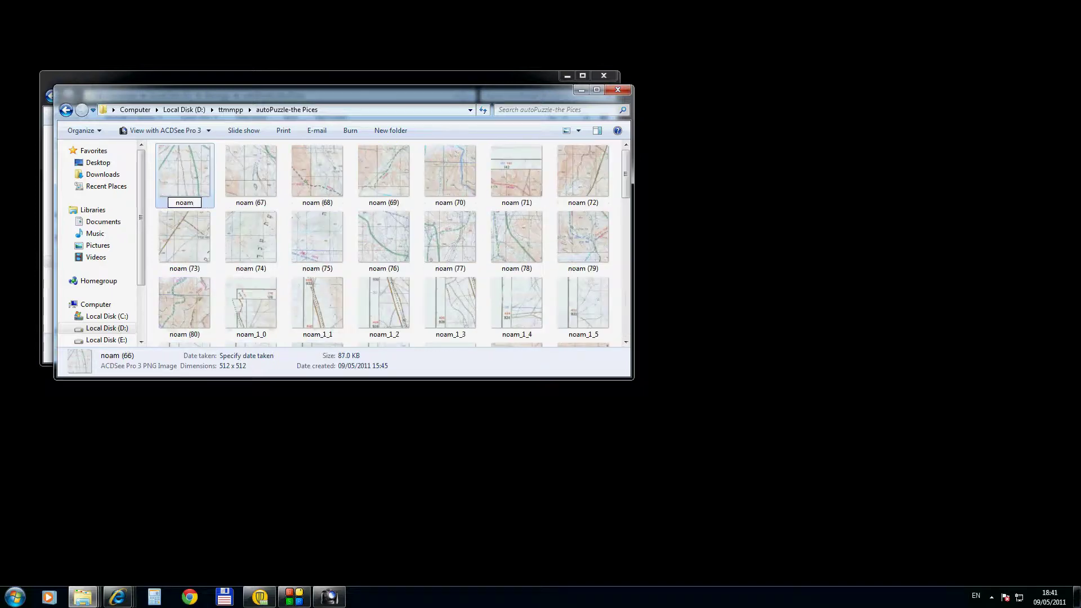
text(_)
key(Tab)
text(noam)
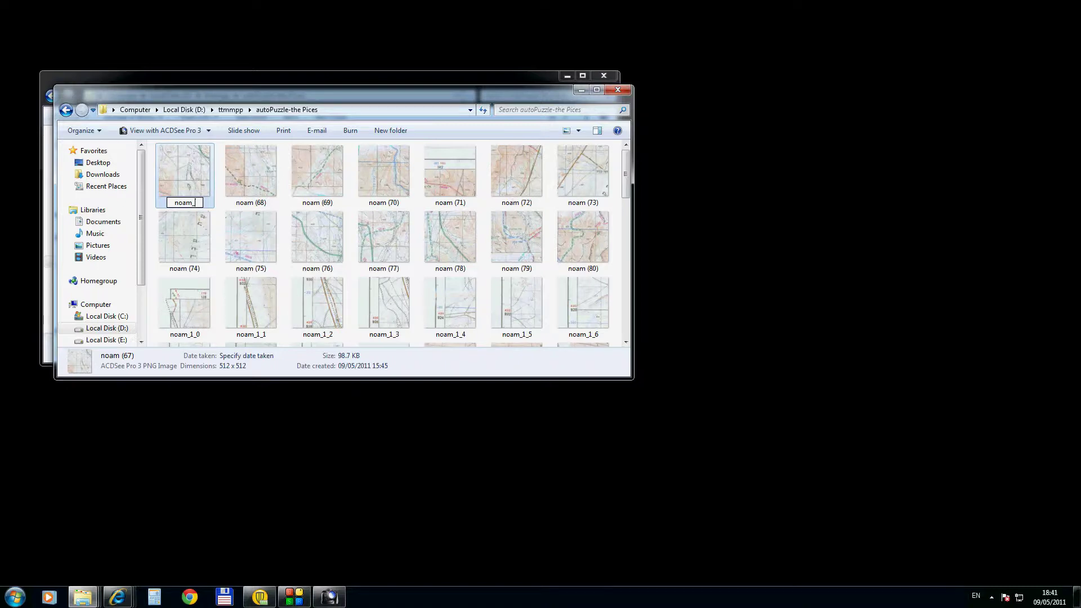
key(Tab)
text(noam_)
key(Tab)
text(noam)
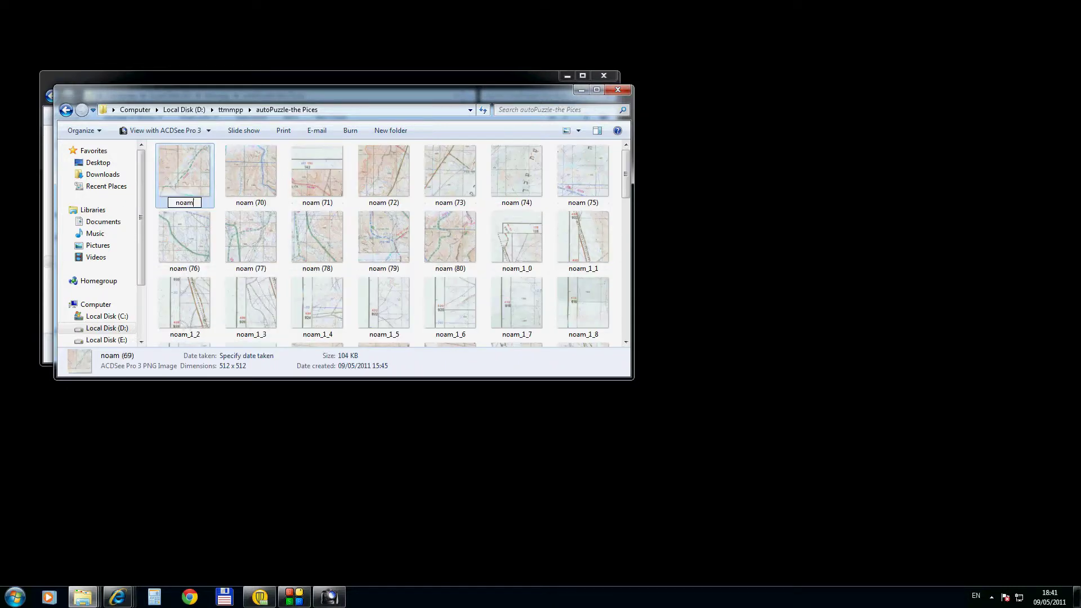
text(_)
key(Tab)
text(noam_)
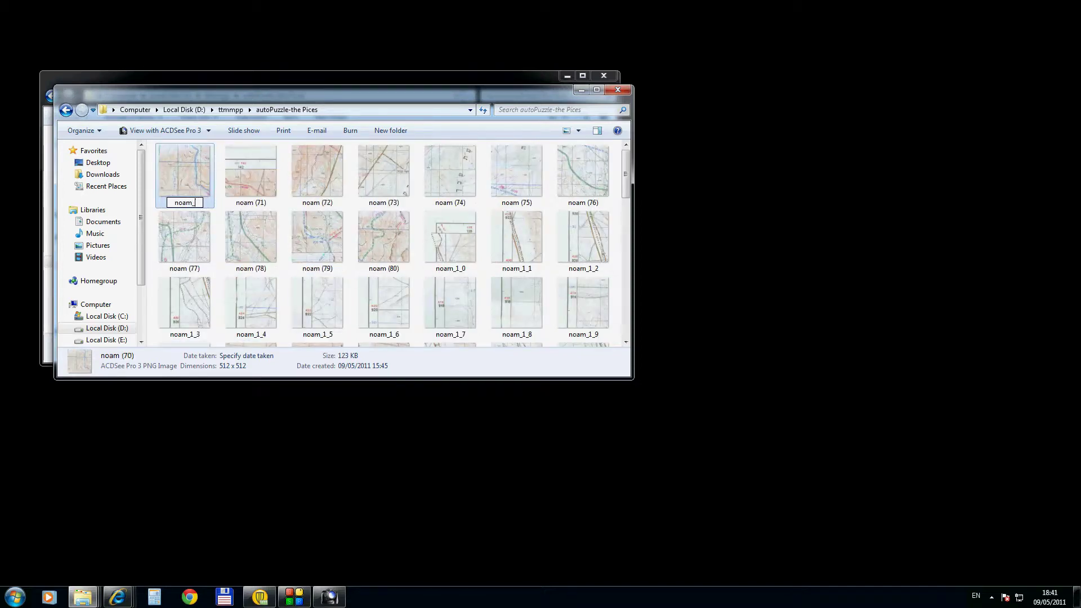
key(Tab)
Rename pictures (71) to (80) one by one with the global name followed by the row-eight suffixes _8_0 through _8_9.
text(noam)
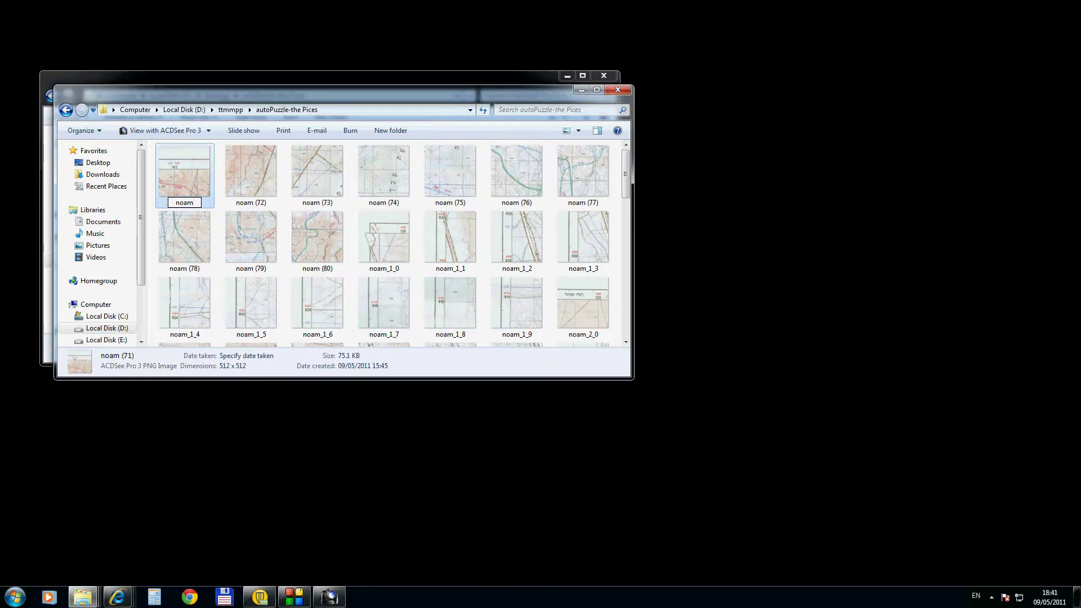
text(_)
key(Tab)
text(noam)
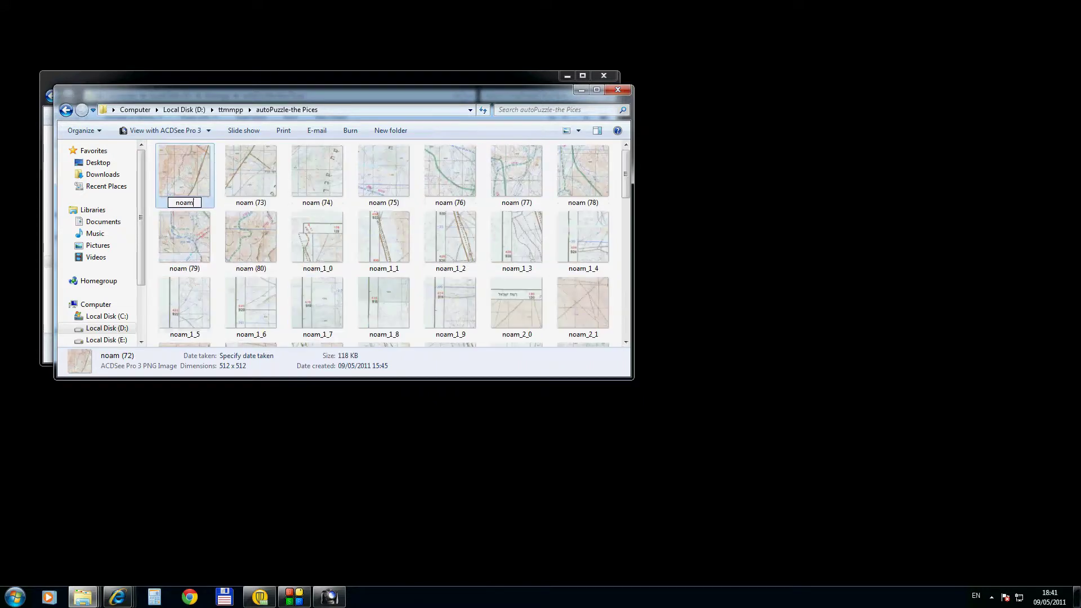
text(_)
key(Tab)
text(noam_)
key(Tab)
text(noam)
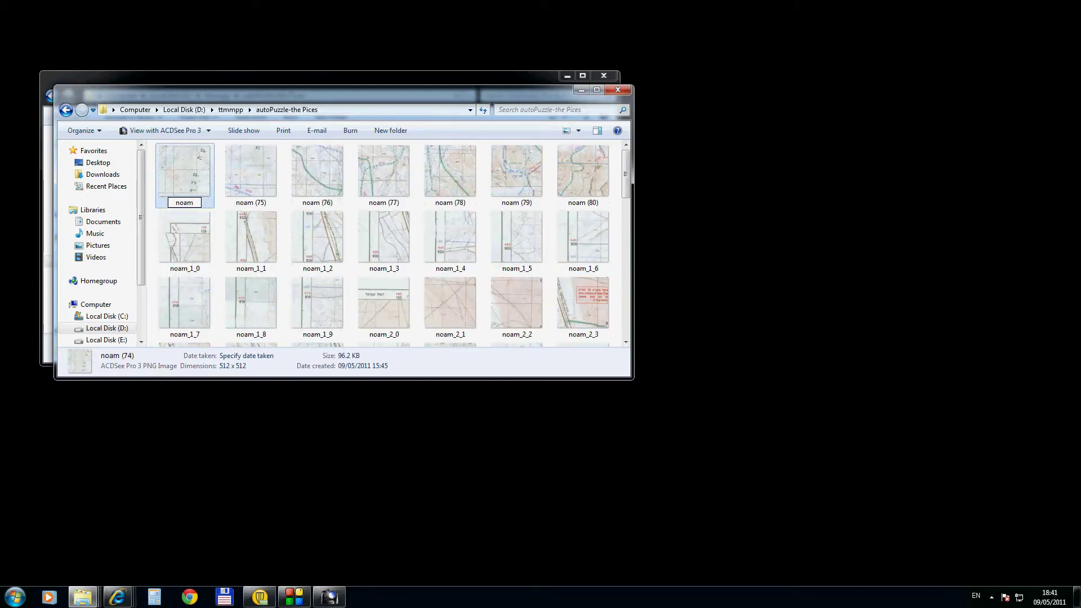
text(_)
key(Tab)
text(noam)
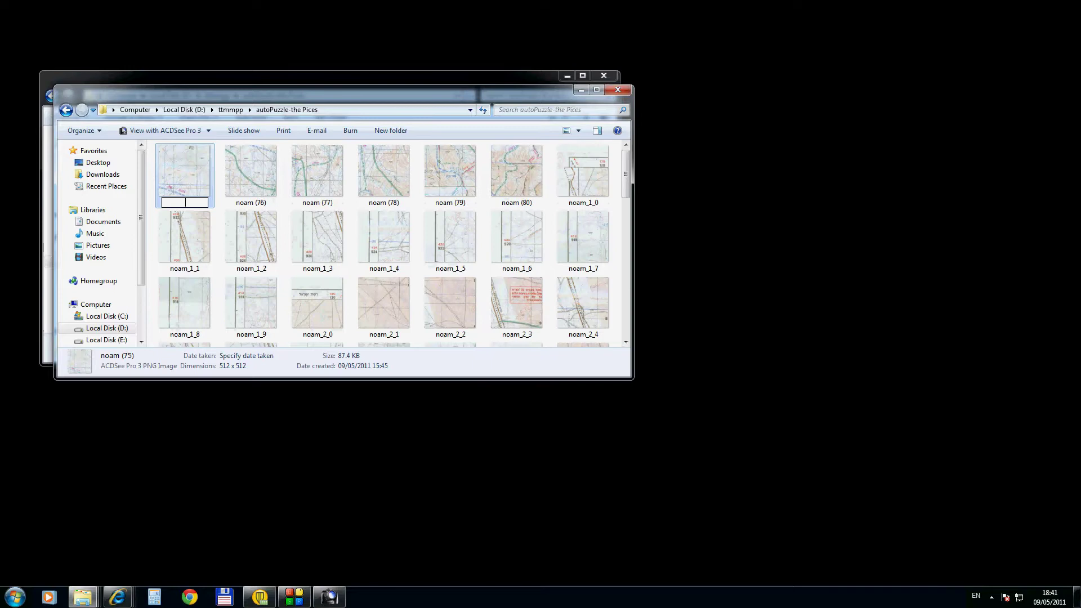
text(_)
key(Tab)
text(noam)
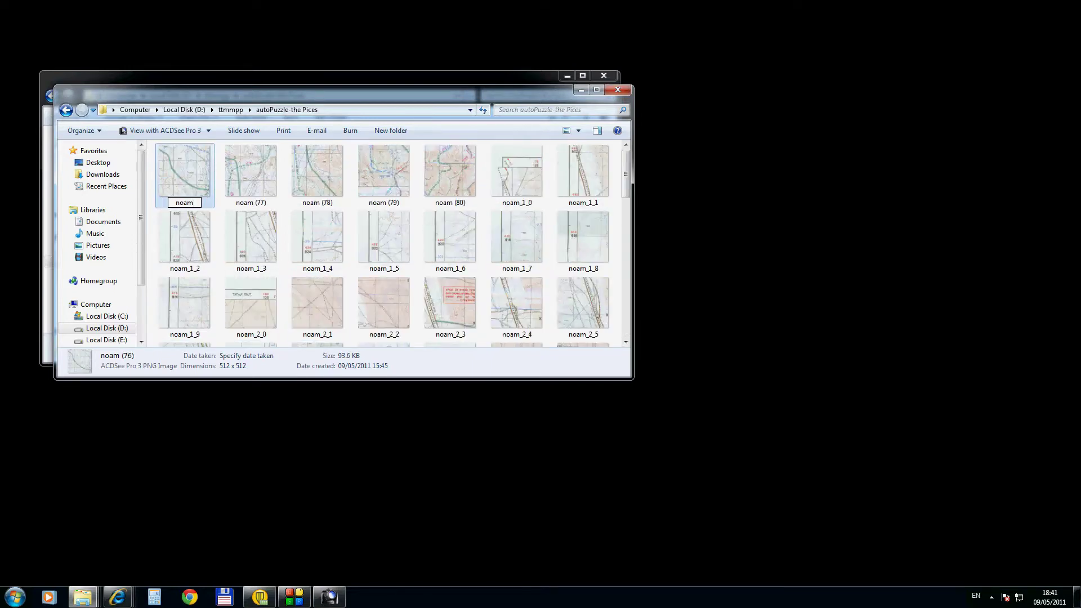
key(Tab)
text(noam)
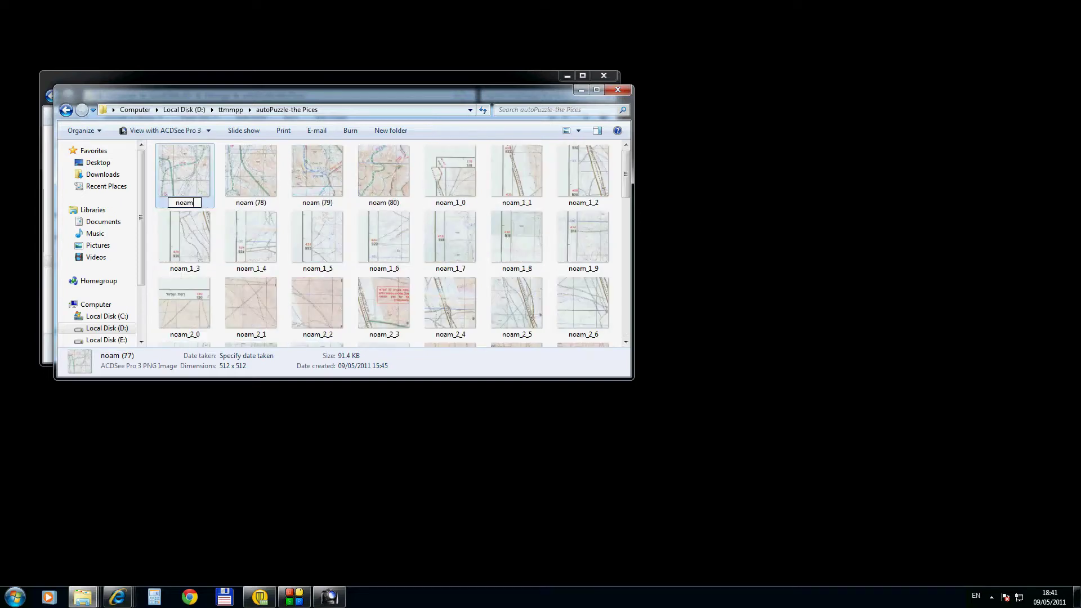
text(_)
key(Tab)
text(noam_)
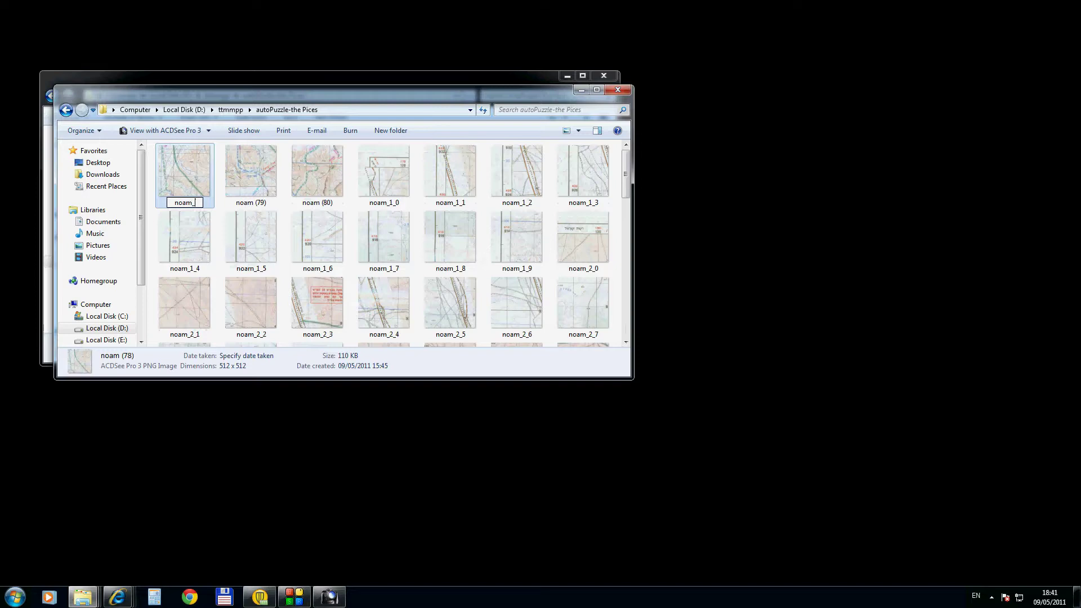
key(Tab)
text(noam)
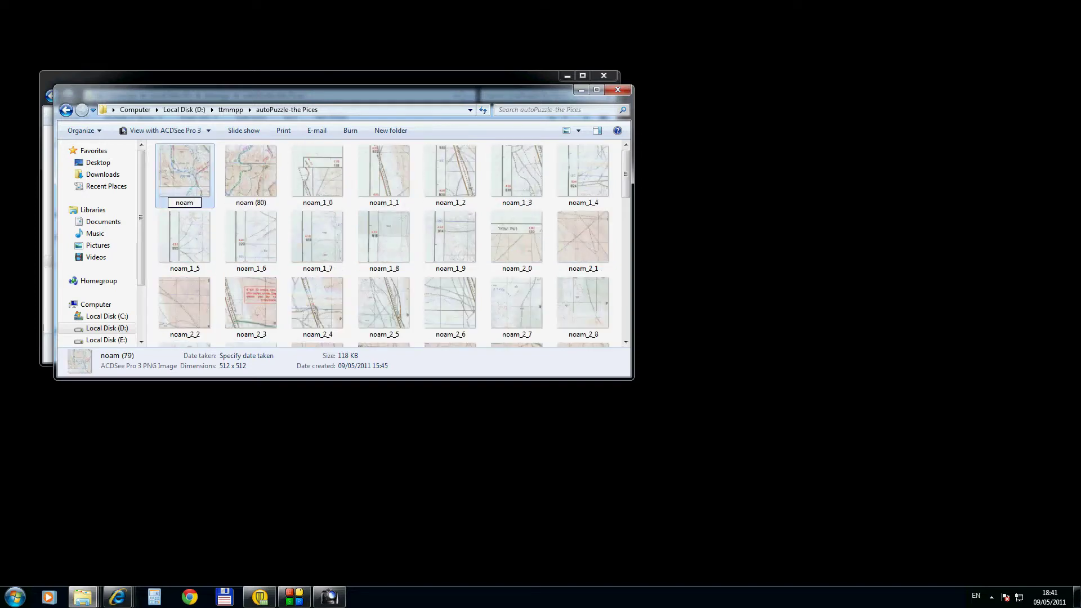
text(_)
key(Tab)
text(noam)
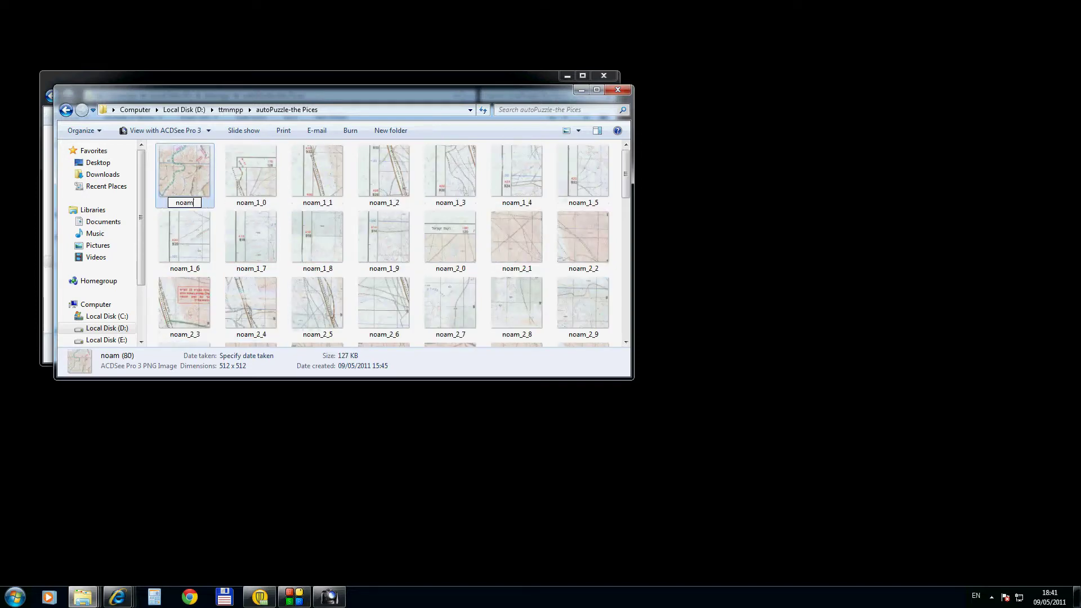
text(_3_0)
key(Return)
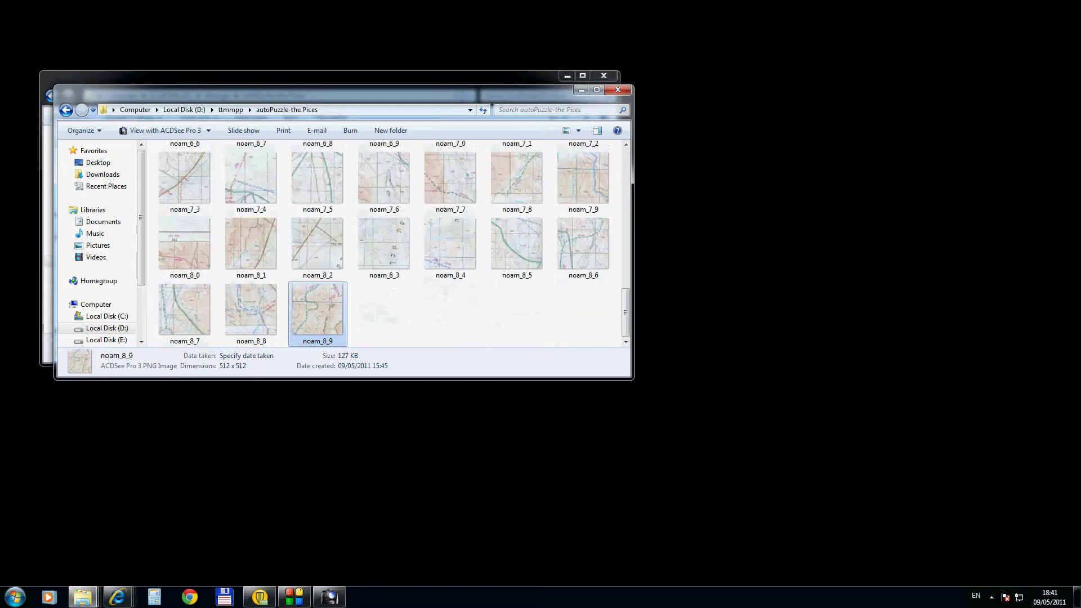
Return to the start of the picture list and minimize the second window showing the autoPuzzle-the Pices folder.
key(Home)
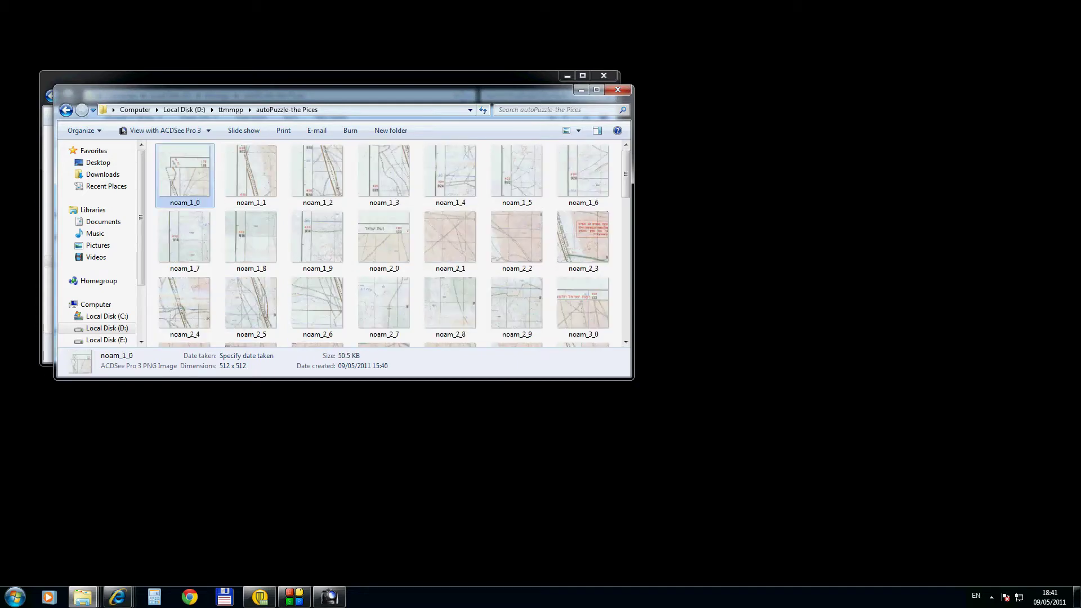
click(545, 76)
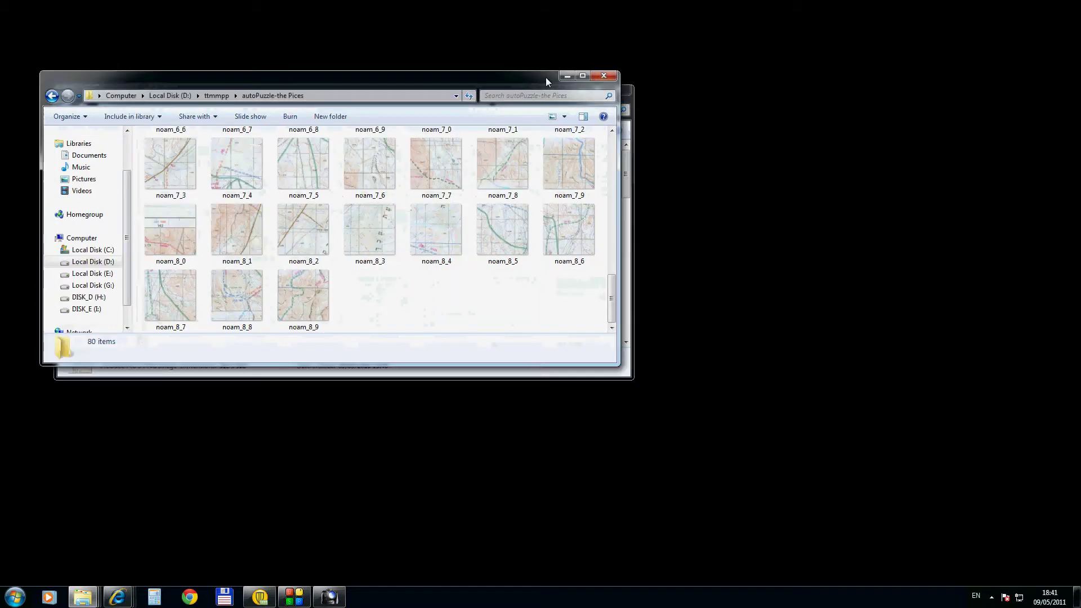
click(565, 77)
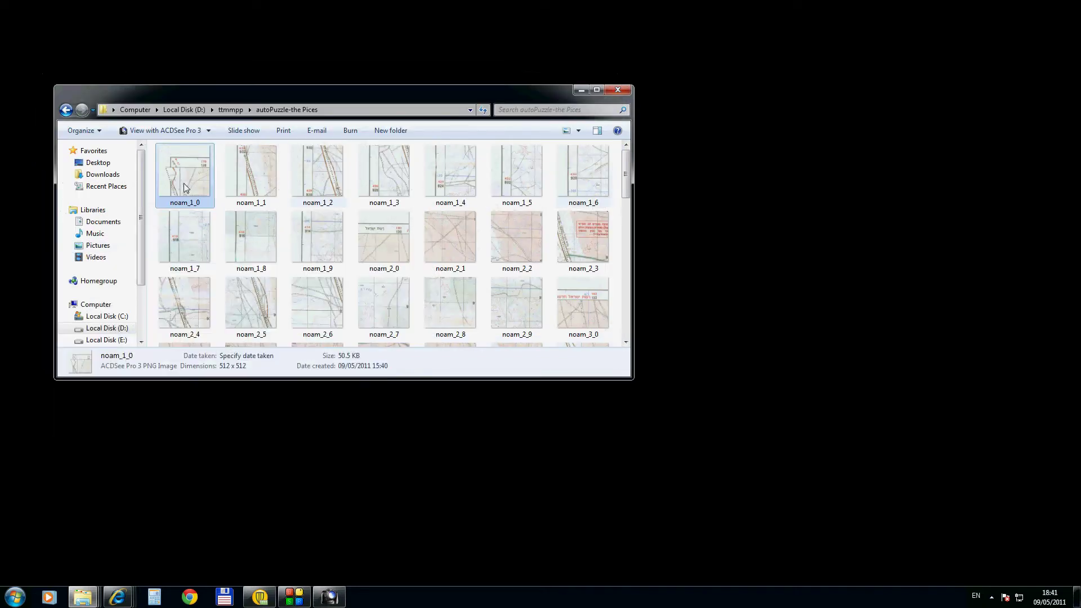
Examine the renamed map pictures from the row-one files through the last row-eight files, checking their row and column suffixes.
click(260, 189)
click(315, 181)
click(383, 185)
click(564, 188)
key(Right)
key(Right)
key(Right)
key(Right)
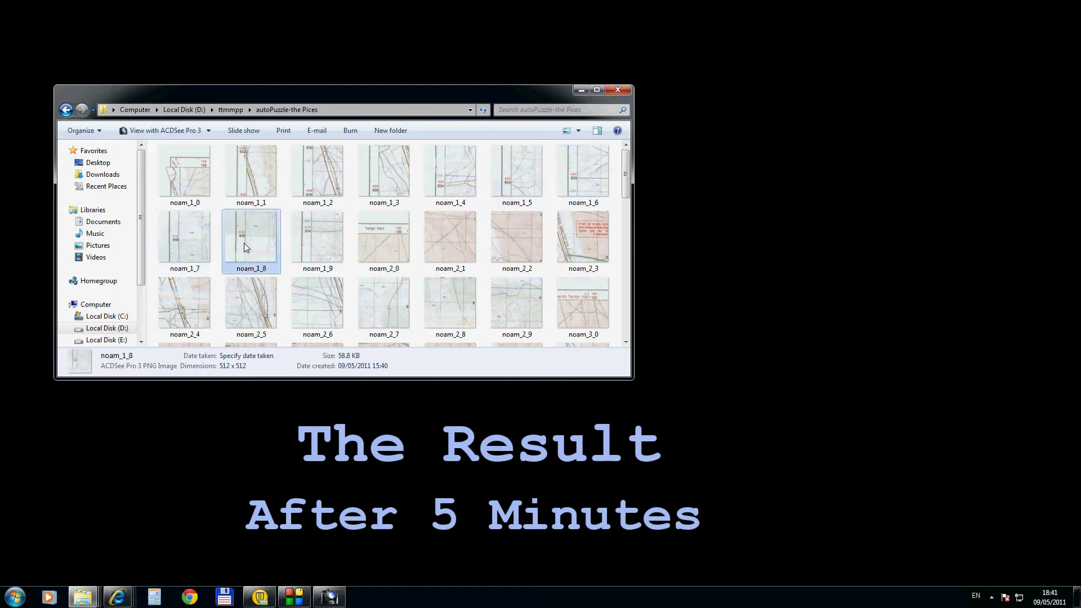
key(Right)
key(Right)
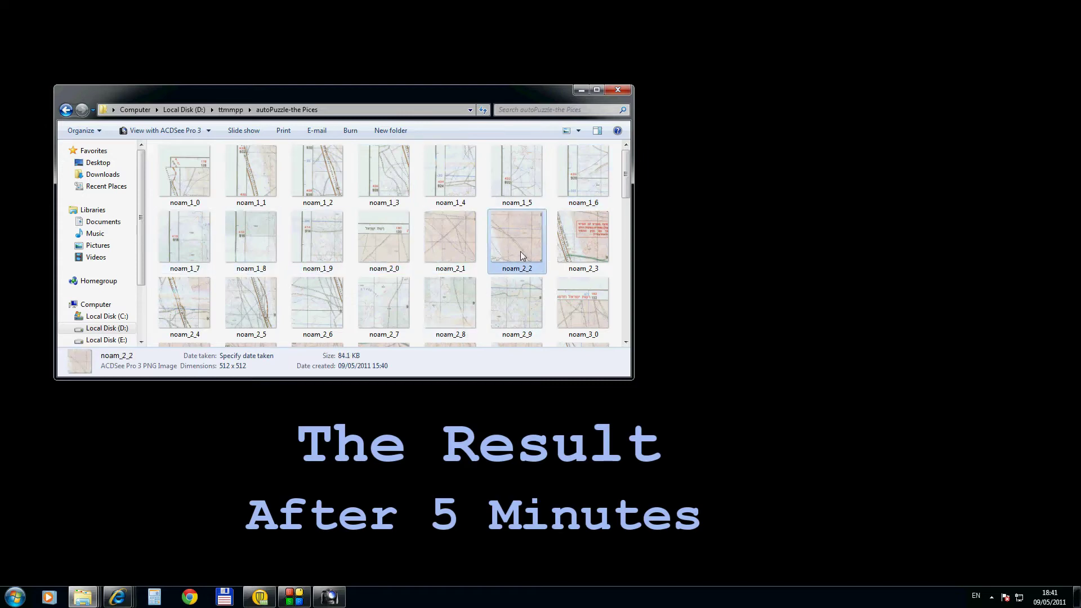
scroll(520, 251, down, 1)
drag(629, 212, 636, 330)
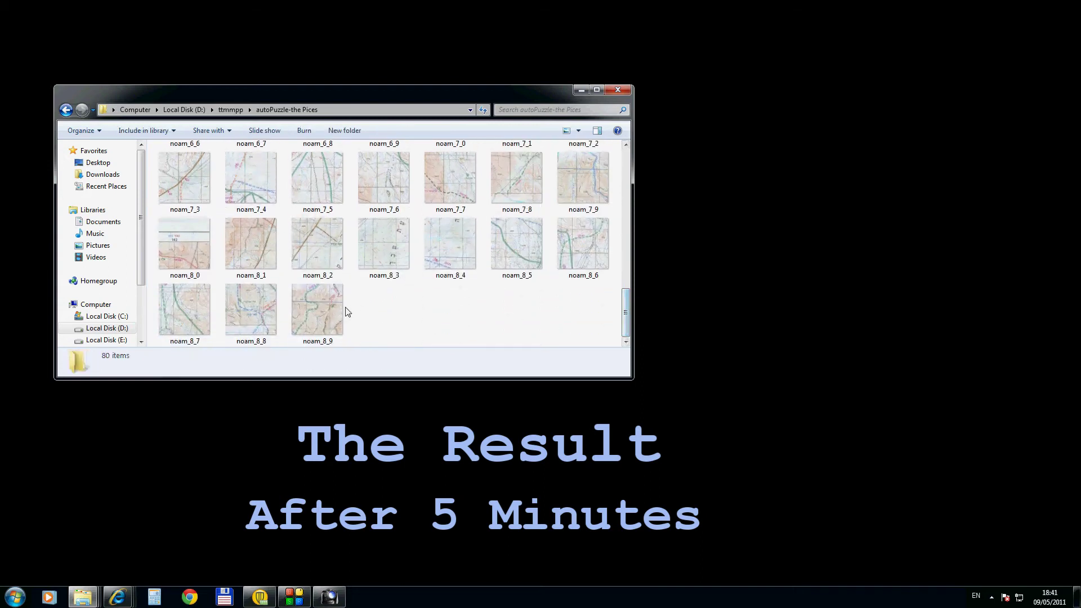
click(317, 318)
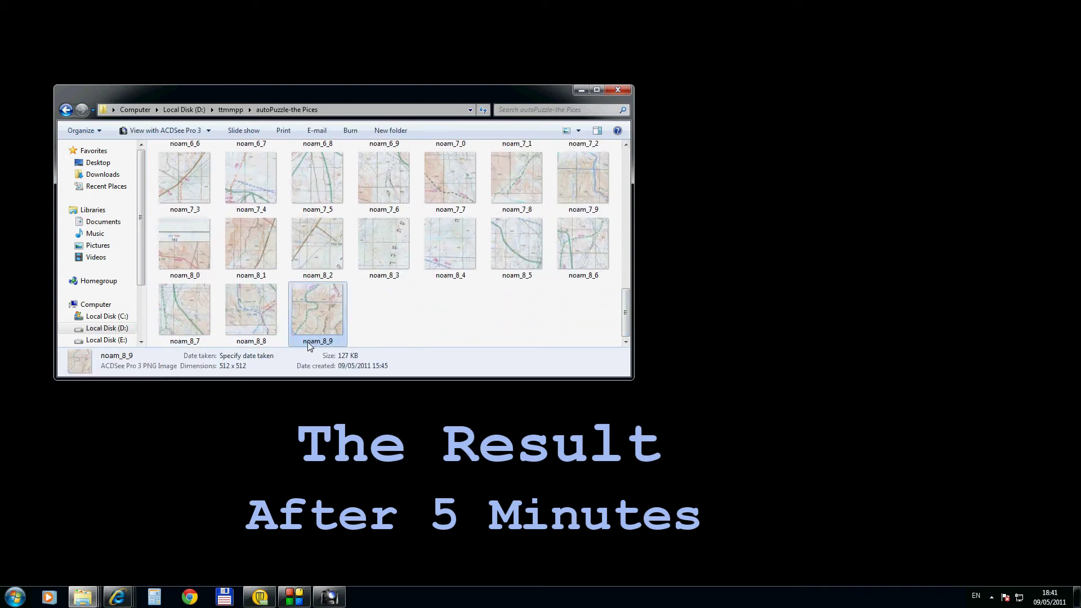
click(251, 245)
key(Home)
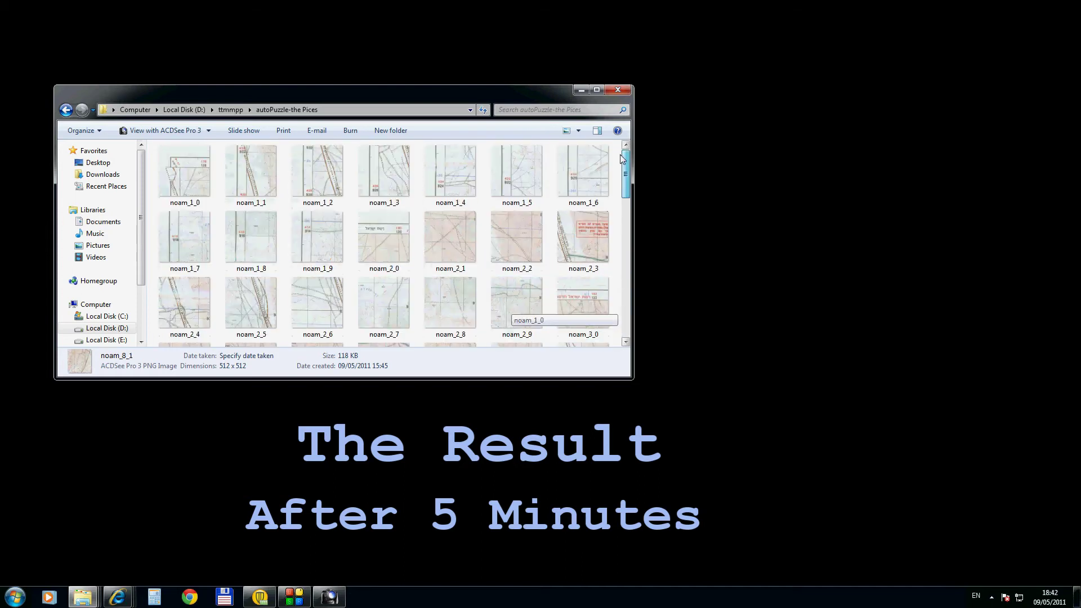